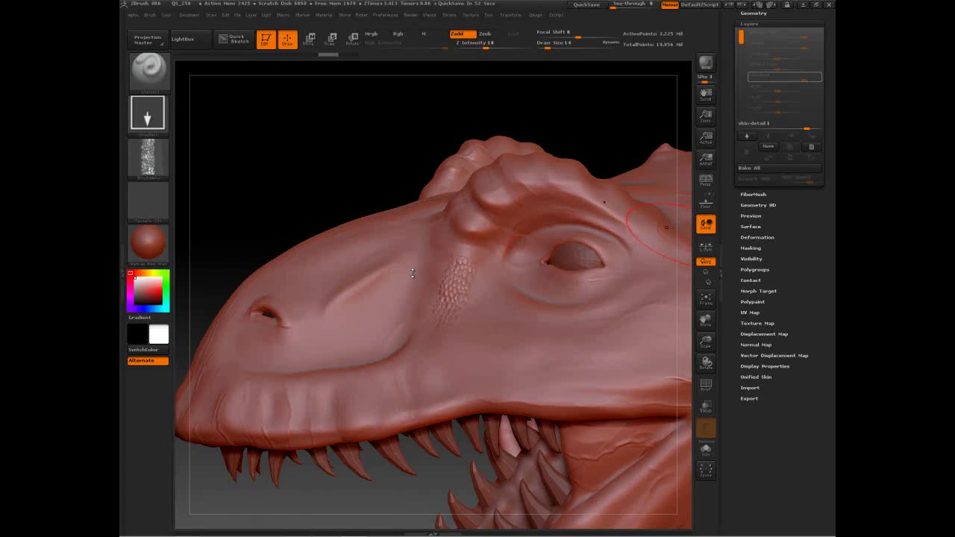
Stamp scales across the left edge of the snout, redoing one bad stamp.
{"action": "left_click", "coordinate": [412, 273]}
{"action": "left_click_drag", "start_coordinate": [413, 274], "coordinate": [413, 272]}
{"action": "key", "text": "ctrl+z"}
{"action": "left_click", "coordinate": [412, 274]}
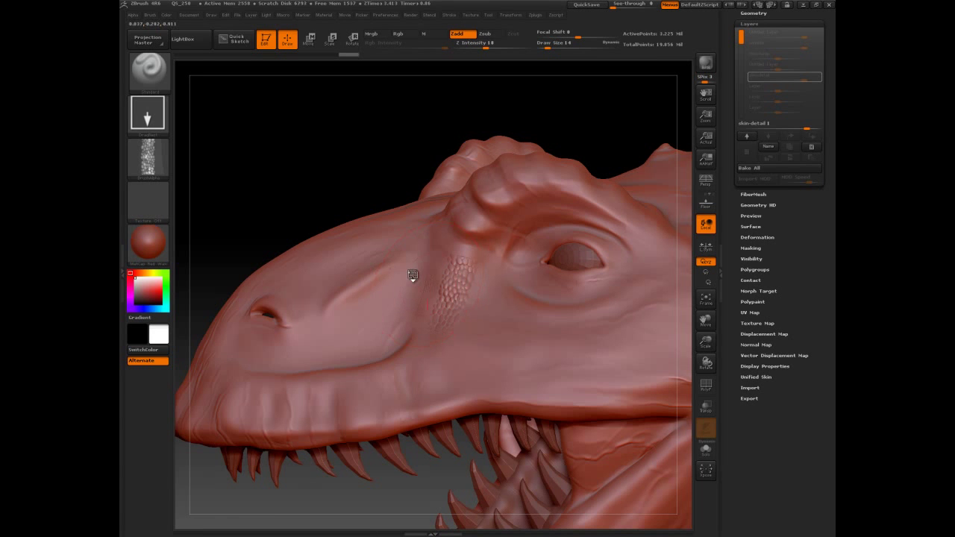
{"action": "left_click_drag", "start_coordinate": [412, 273], "coordinate": [412, 273]}
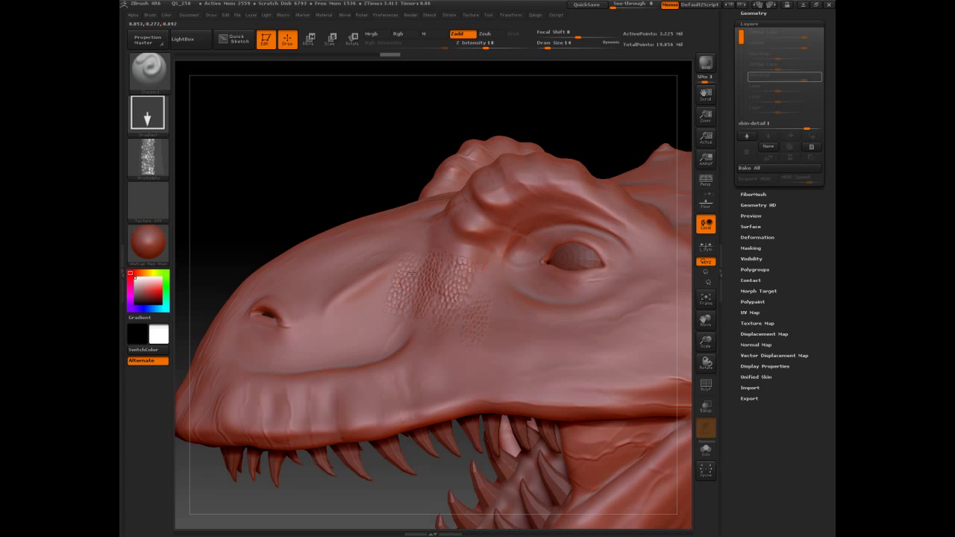
{"action": "left_click_drag", "start_coordinate": [477, 268], "coordinate": [434, 252]}
Extend the scale stamps right and down across the cheek, adding a vertical strip.
{"action": "mouse_move", "coordinate": [492, 328]}
{"action": "left_mouse_down"}
{"action": "mouse_move", "coordinate": [510, 340]}
{"action": "mouse_move", "coordinate": [499, 324]}
{"action": "left_mouse_up"}
{"action": "mouse_move", "coordinate": [481, 371]}
{"action": "left_mouse_down"}
{"action": "mouse_move", "coordinate": [548, 329]}
{"action": "mouse_move", "coordinate": [580, 331]}
{"action": "left_mouse_up"}
{"action": "left_click_drag", "start_coordinate": [580, 337], "coordinate": [586, 369]}
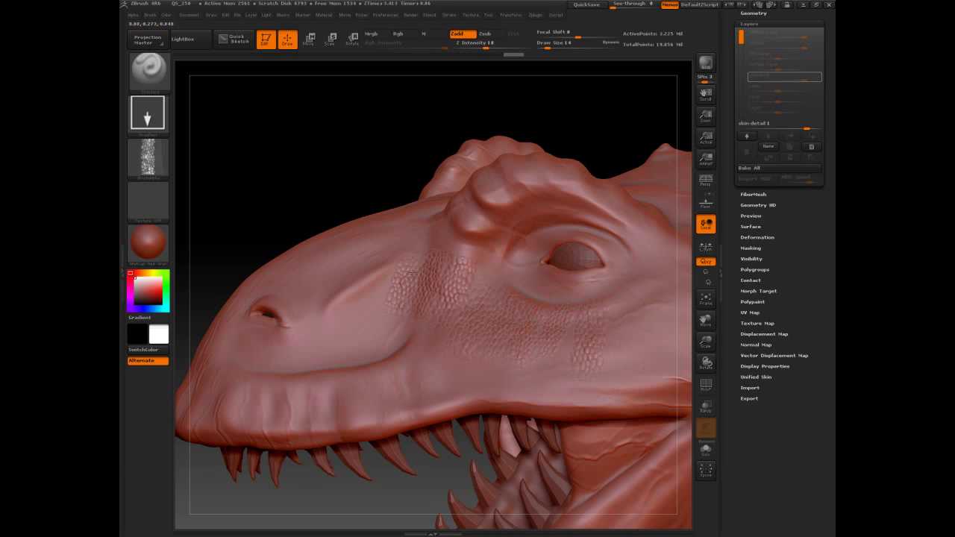
{"action": "left_click", "coordinate": [563, 351]}
{"action": "left_click", "coordinate": [563, 351]}
Stamp scales on the lower cheek below and behind the eye, restoring undone detail.
{"action": "left_click", "coordinate": [567, 347]}
{"action": "left_click_drag", "start_coordinate": [626, 351], "coordinate": [591, 357], "text": "alt"}
{"action": "left_click_drag", "start_coordinate": [411, 272], "coordinate": [367, 276], "text": "alt"}
{"action": "left_click", "coordinate": [532, 350]}
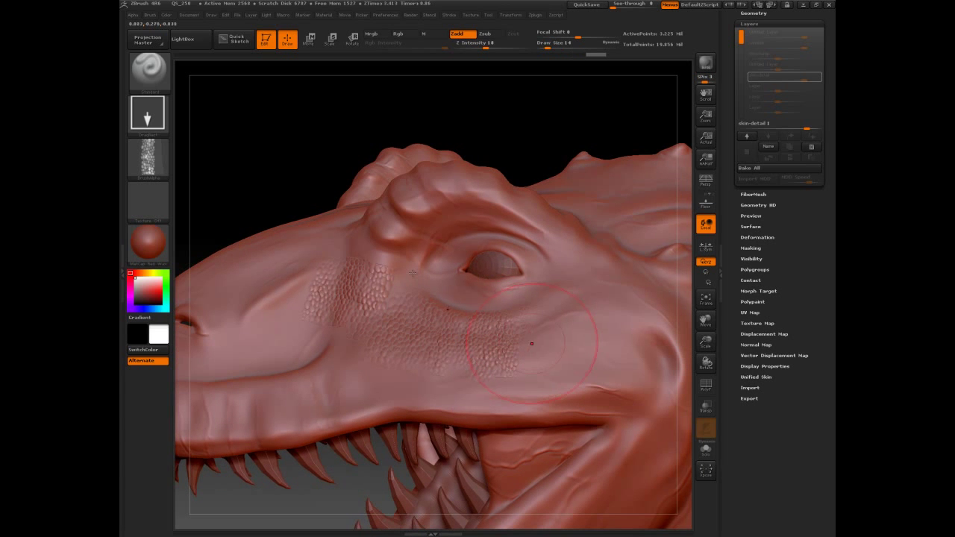
{"action": "left_click", "coordinate": [534, 352]}
{"action": "left_click", "coordinate": [592, 295]}
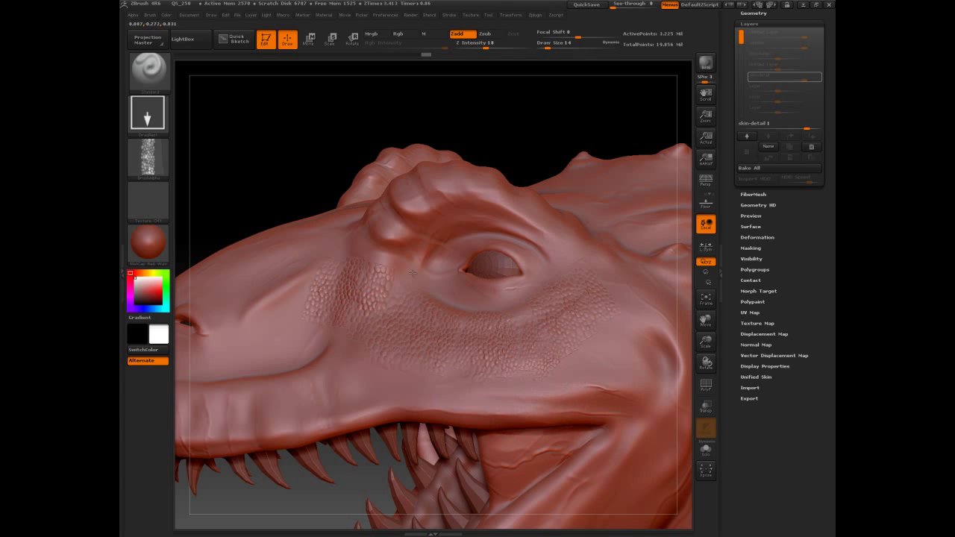
{"action": "key", "text": "ctrl+shift+z"}
Try other brush presets, shrink the draw size and set Z Intensity to 51.
{"action": "key", "text": "b"}
{"action": "key", "text": "c"}
{"action": "key", "text": "b"}
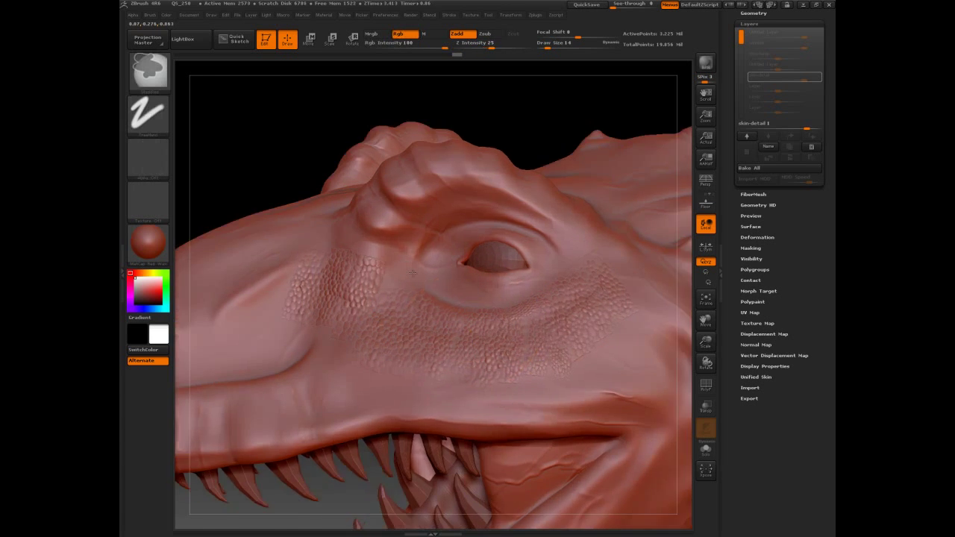
{"action": "left_click_drag", "start_coordinate": [478, 339], "coordinate": [549, 335], "text": "alt"}
{"action": "left_click_drag", "start_coordinate": [447, 119], "coordinate": [456, 91]}
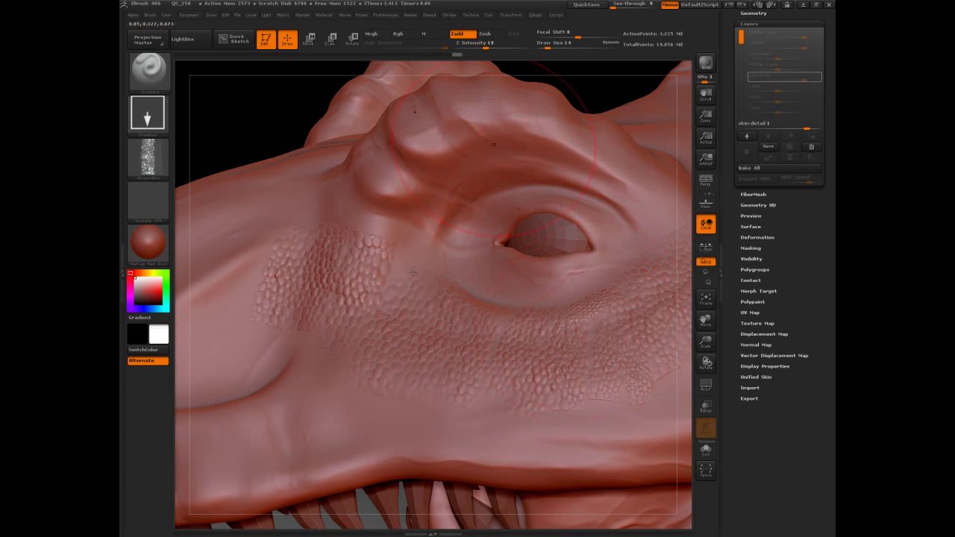
{"action": "key", "text": "b"}
{"action": "key", "text": "s"}
{"action": "key", "text": "t"}
{"action": "left_click_drag", "start_coordinate": [529, 47], "coordinate": [487, 47]}
{"action": "left_click_drag", "start_coordinate": [548, 47], "coordinate": [578, 36]}
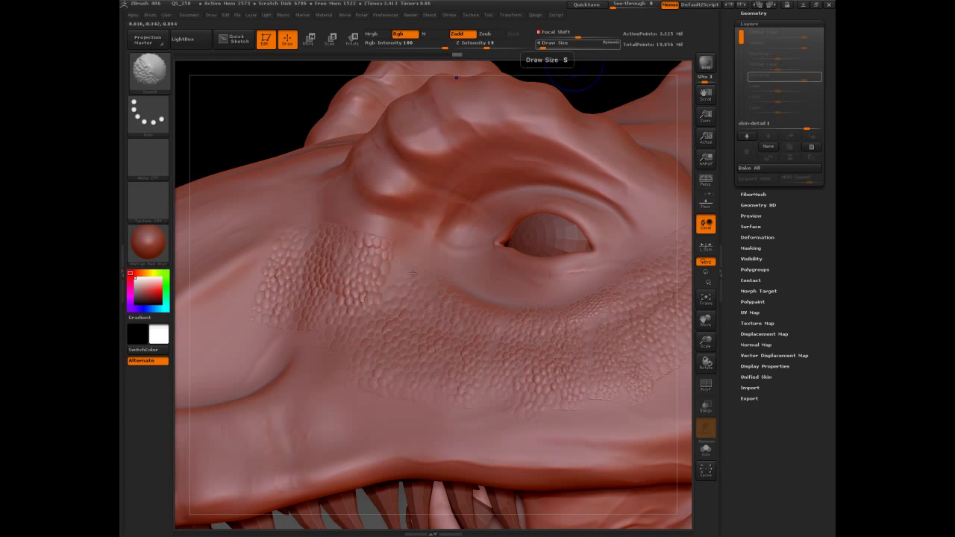
{"action": "left_click_drag", "start_coordinate": [485, 47], "coordinate": [509, 47]}
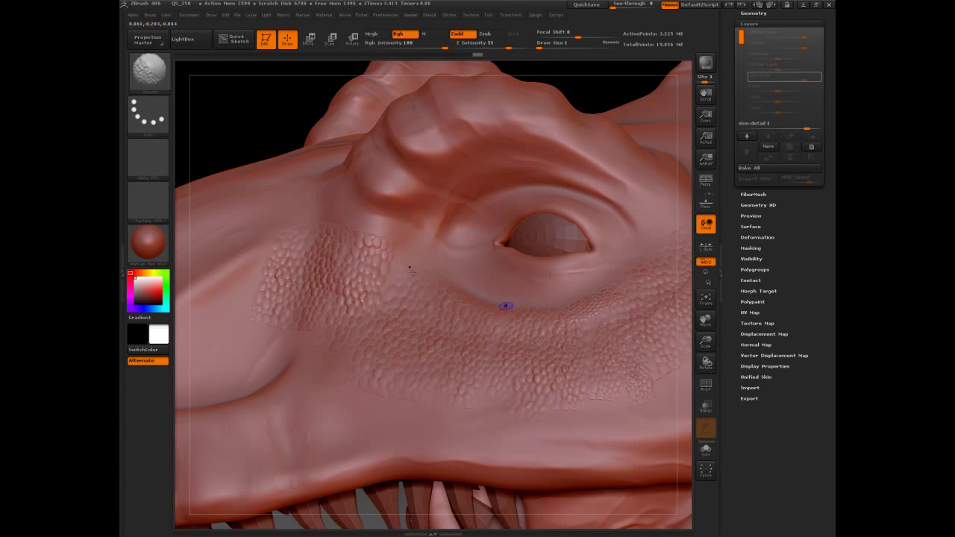
Stamp scales over the top and left flank of the bony bump above the eye.
{"action": "key", "text": "b"}
{"action": "key", "text": "s"}
{"action": "key", "text": "t"}
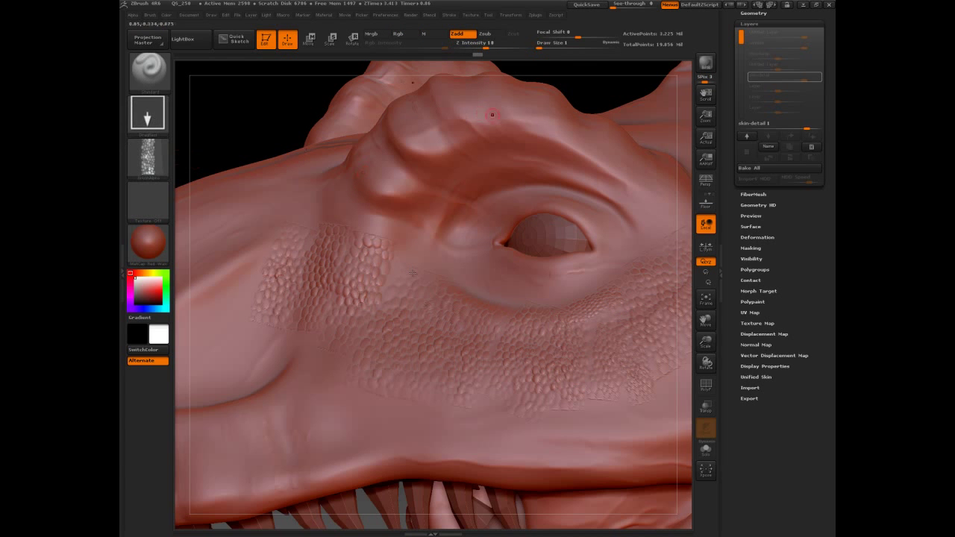
{"action": "left_click_drag", "start_coordinate": [369, 177], "coordinate": [409, 187]}
{"action": "left_click_drag", "start_coordinate": [359, 218], "coordinate": [384, 194]}
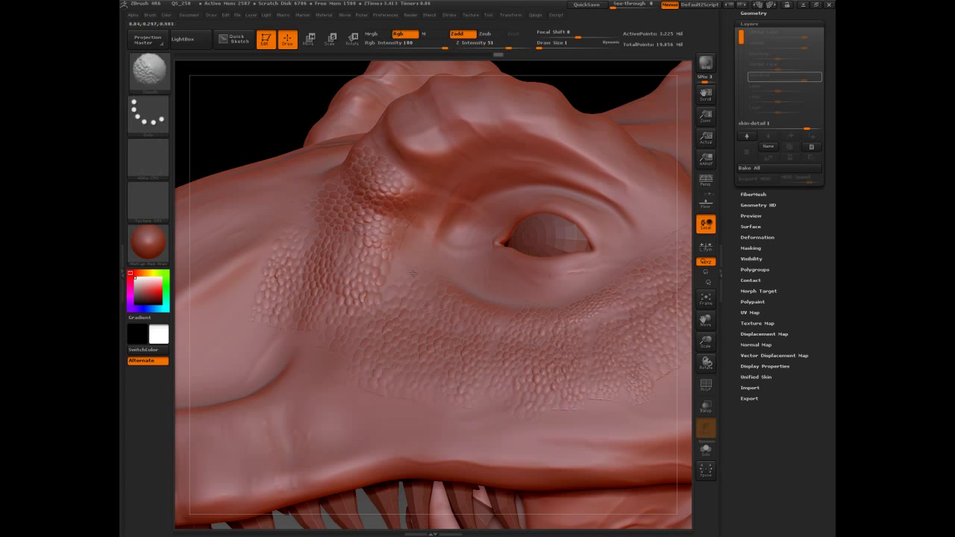
{"action": "left_click_drag", "start_coordinate": [389, 157], "coordinate": [447, 151]}
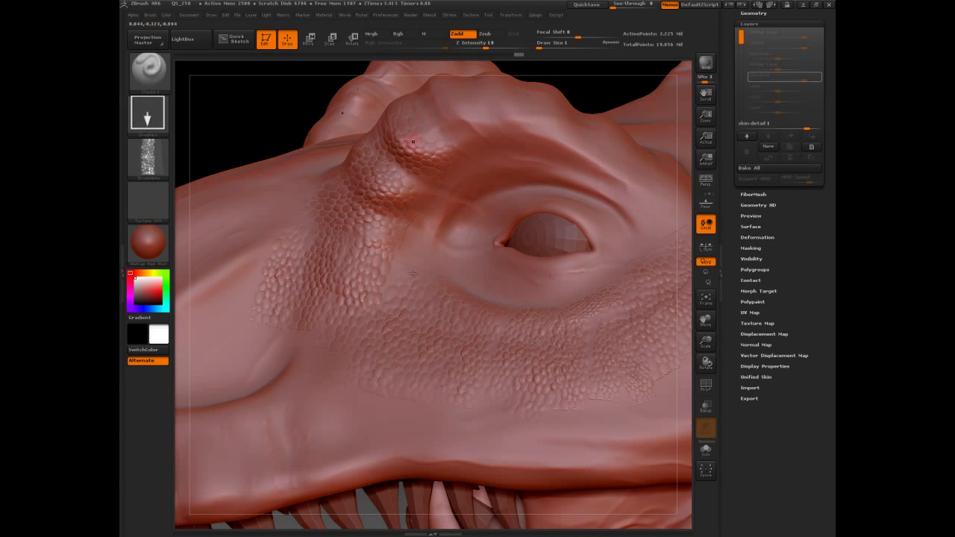
{"action": "left_click_drag", "start_coordinate": [321, 97], "coordinate": [485, 100]}
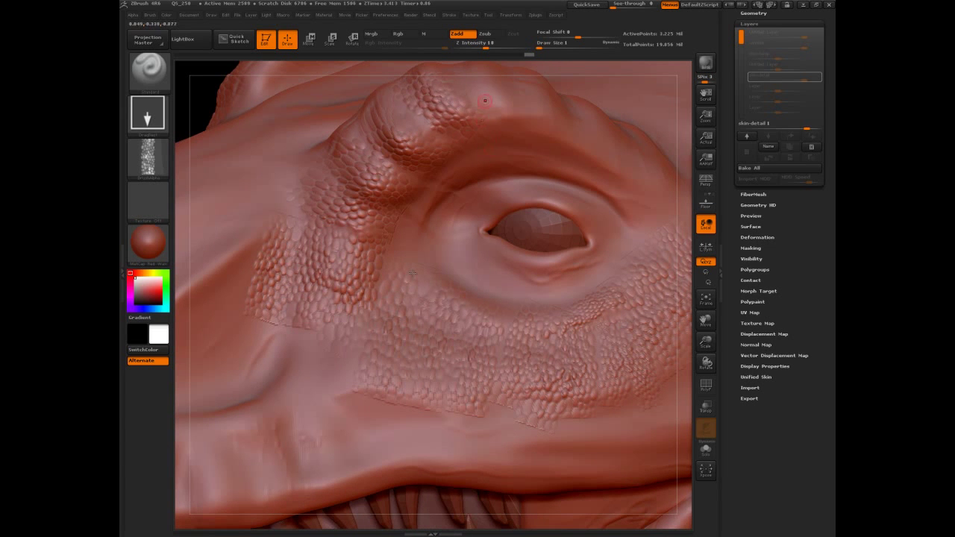
{"action": "key", "text": "b"}
{"action": "key", "text": "s"}
{"action": "key", "text": "t"}
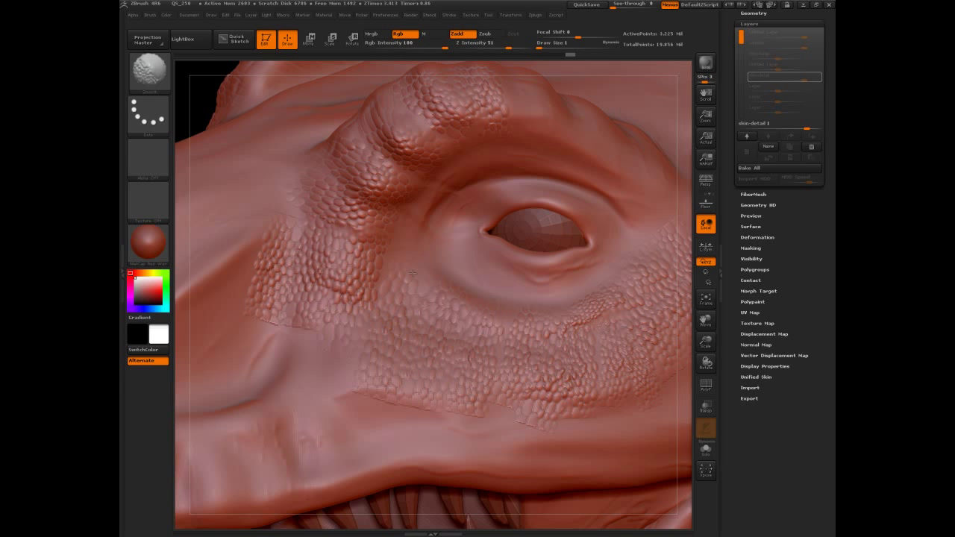
{"action": "key", "text": "1"}
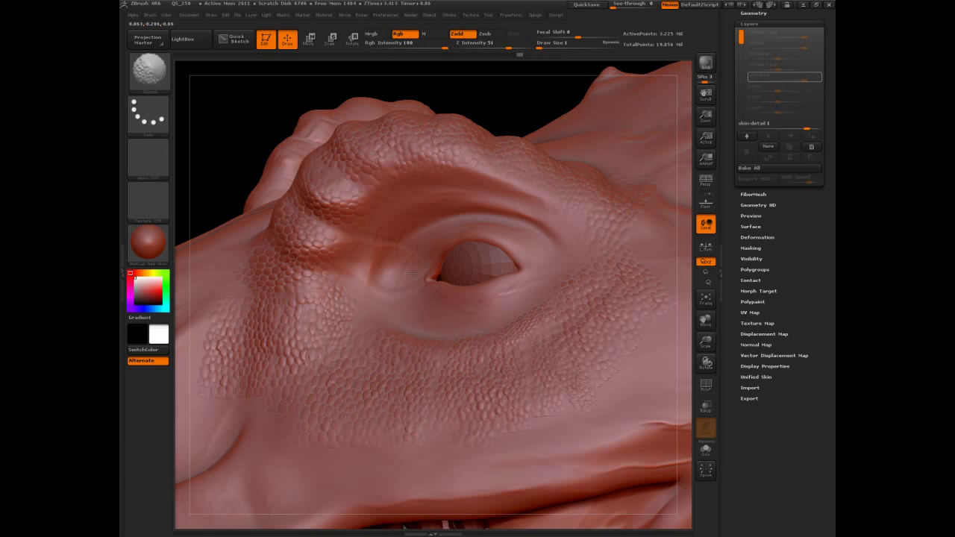
From a side view of the nostril, stamp scales over the smooth upper snout area.
{"action": "mouse_move", "coordinate": [391, 306]}
{"action": "left_mouse_down"}
{"action": "mouse_move", "coordinate": [450, 308]}
{"action": "mouse_move", "coordinate": [448, 255]}
{"action": "left_mouse_up"}
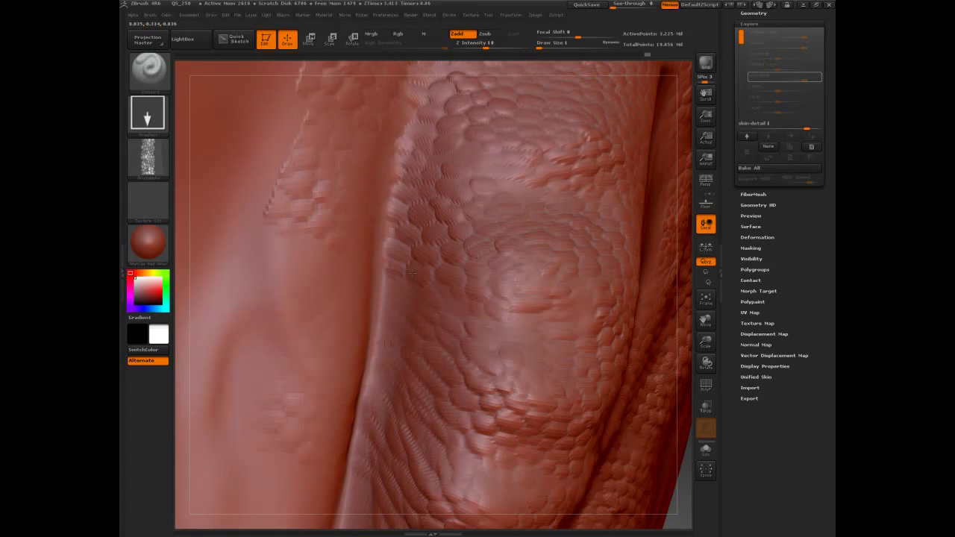
{"action": "left_click_drag", "start_coordinate": [482, 122], "coordinate": [536, 153]}
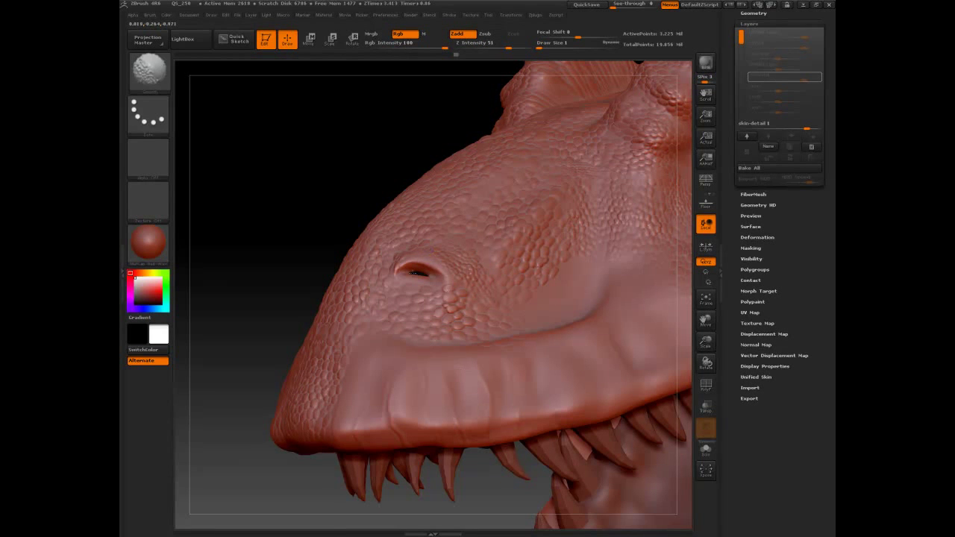
{"action": "key", "text": "b"}
{"action": "key", "text": "s"}
{"action": "key", "text": "t"}
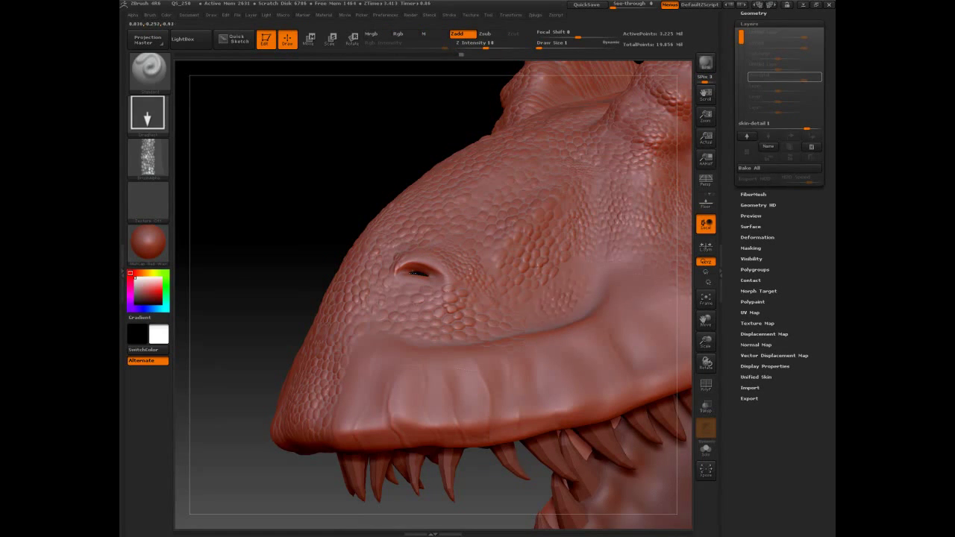
{"action": "key", "text": "b"}
{"action": "key", "text": "i"}
{"action": "key", "text": "n"}
{"action": "key", "text": "b"}
{"action": "key", "text": "s"}
{"action": "key", "text": "t"}
{"action": "left_click_drag", "start_coordinate": [515, 302], "coordinate": [456, 312], "text": "alt"}
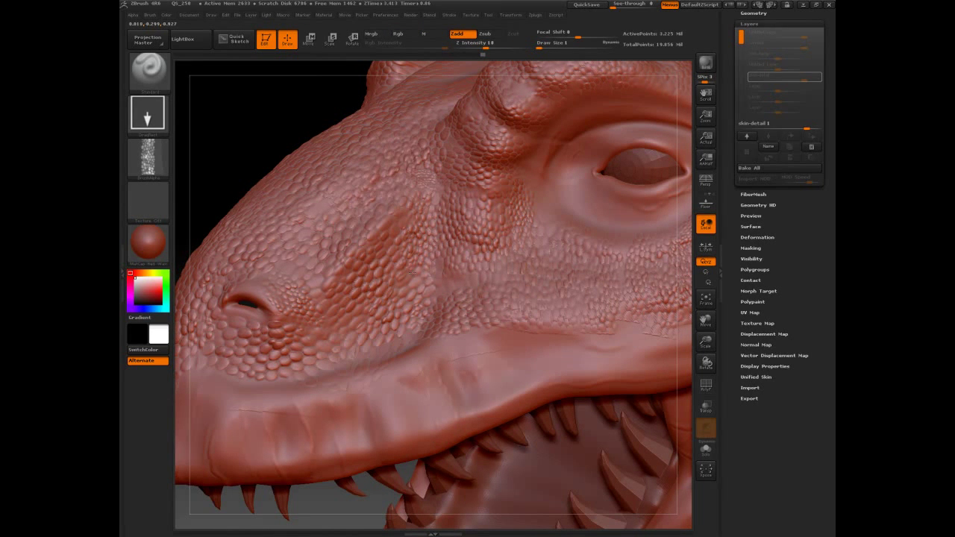
{"action": "key", "text": "b"}
{"action": "key", "text": "s"}
{"action": "key", "text": "t"}
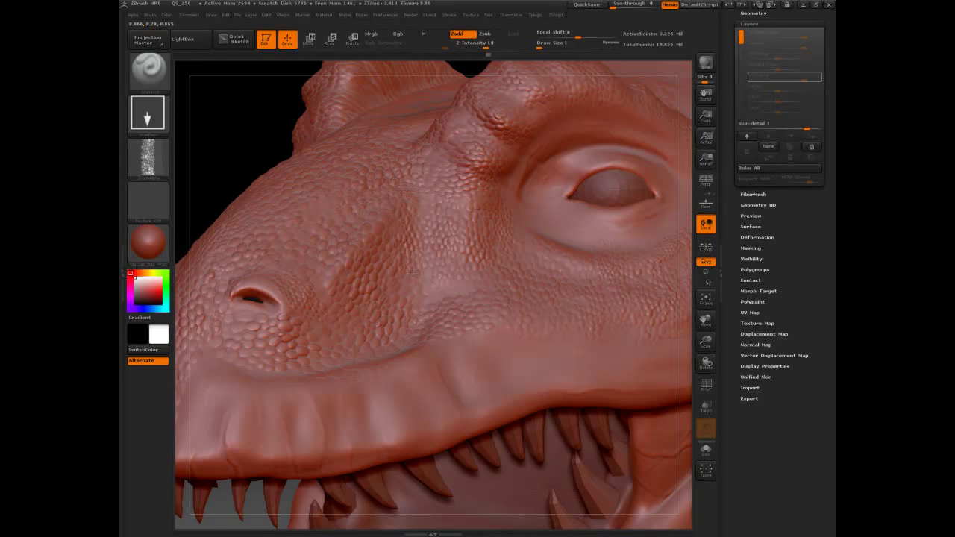
{"action": "key", "text": "b"}
{"action": "key", "text": "s"}
{"action": "key", "text": "t"}
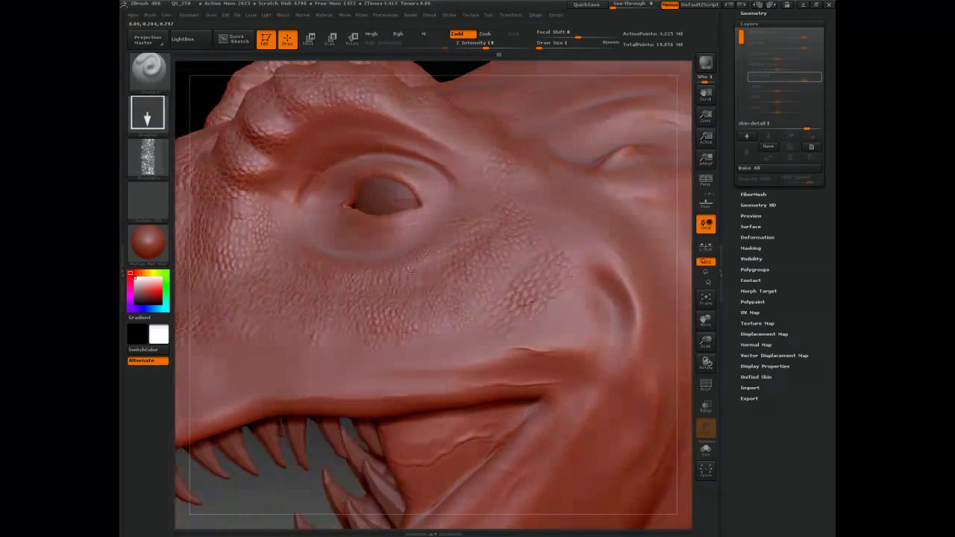
Stamp and rework scales over the upper and lower cheek between eye and snout.
{"action": "left_click_drag", "start_coordinate": [544, 192], "coordinate": [507, 175]}
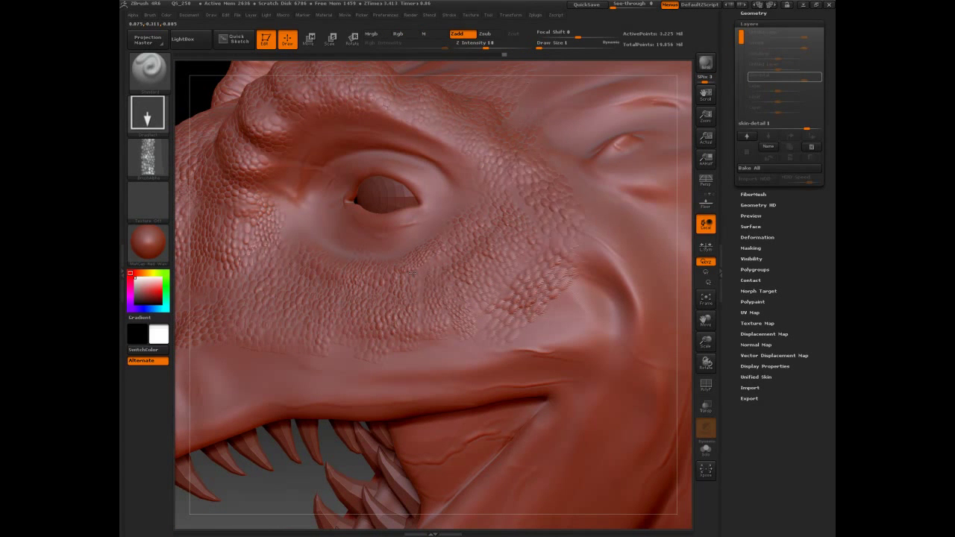
{"action": "left_click_drag", "start_coordinate": [567, 212], "coordinate": [511, 165]}
{"action": "left_click_drag", "start_coordinate": [539, 199], "coordinate": [496, 172]}
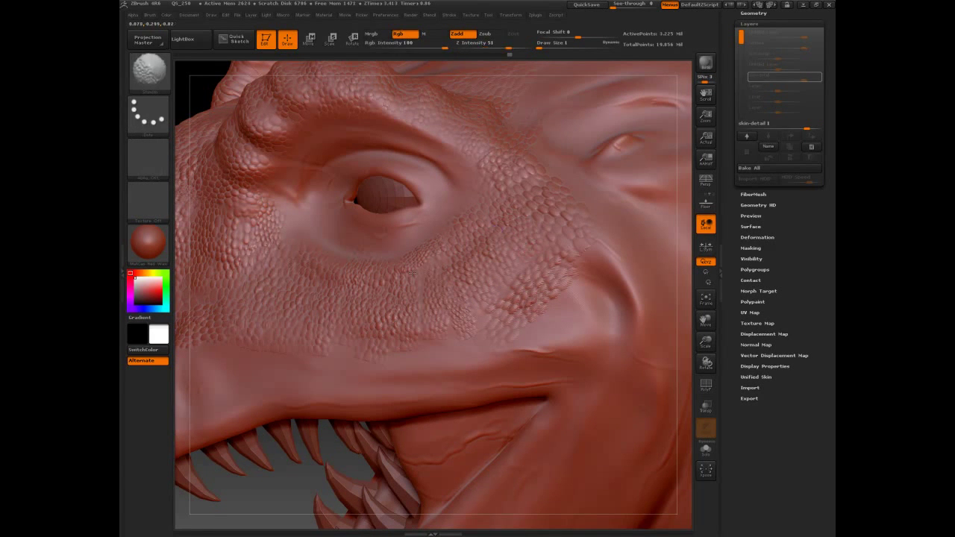
{"action": "left_click_drag", "start_coordinate": [567, 324], "coordinate": [518, 287]}
{"action": "left_click_drag", "start_coordinate": [582, 347], "coordinate": [522, 291]}
{"action": "left_click_drag", "start_coordinate": [604, 358], "coordinate": [544, 295]}
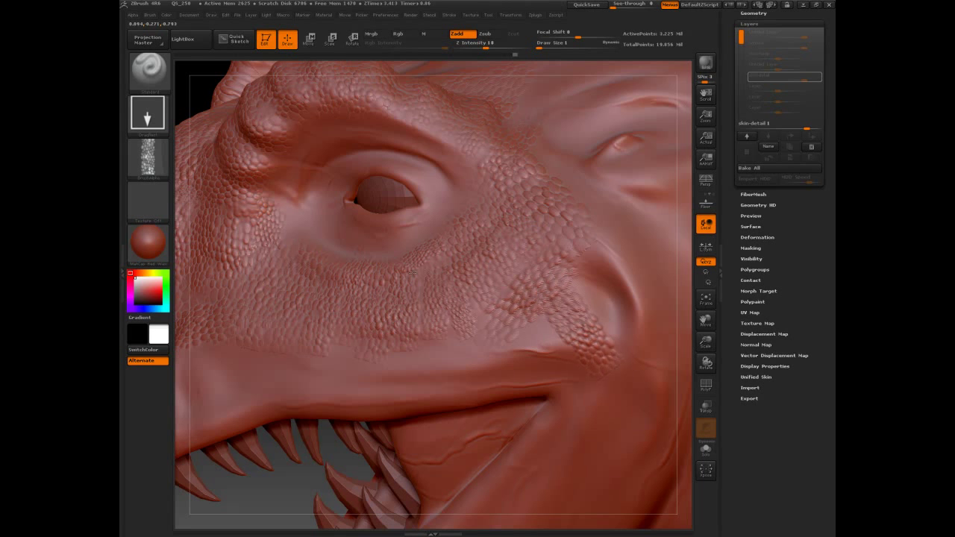
{"action": "left_click_drag", "start_coordinate": [532, 344], "coordinate": [522, 328]}
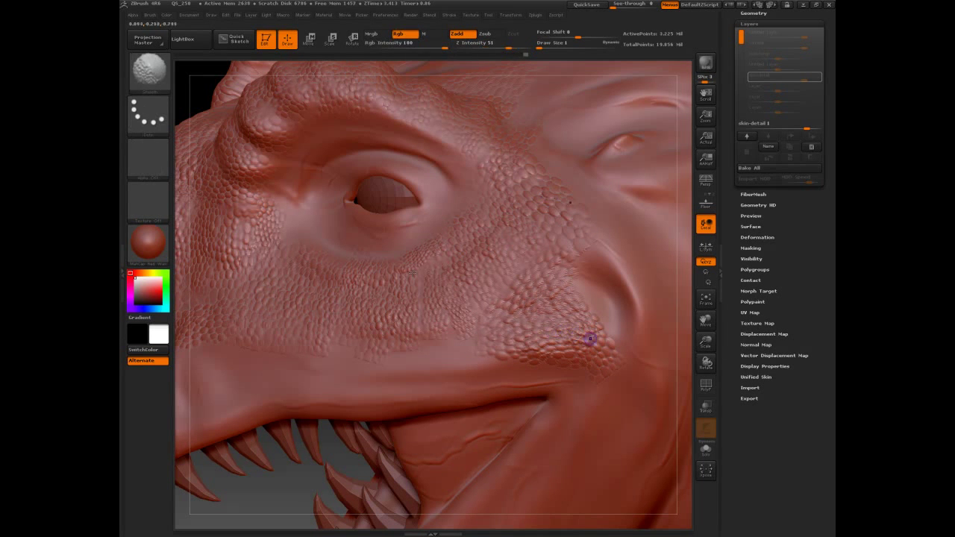
Add a patch of scales on the rear cheek behind the mouth.
{"action": "mouse_move", "coordinate": [582, 335]}
{"action": "left_mouse_down"}
{"action": "mouse_move", "coordinate": [579, 319]}
{"action": "mouse_move", "coordinate": [515, 285]}
{"action": "left_mouse_up"}
{"action": "left_click_drag", "start_coordinate": [564, 330], "coordinate": [585, 343]}
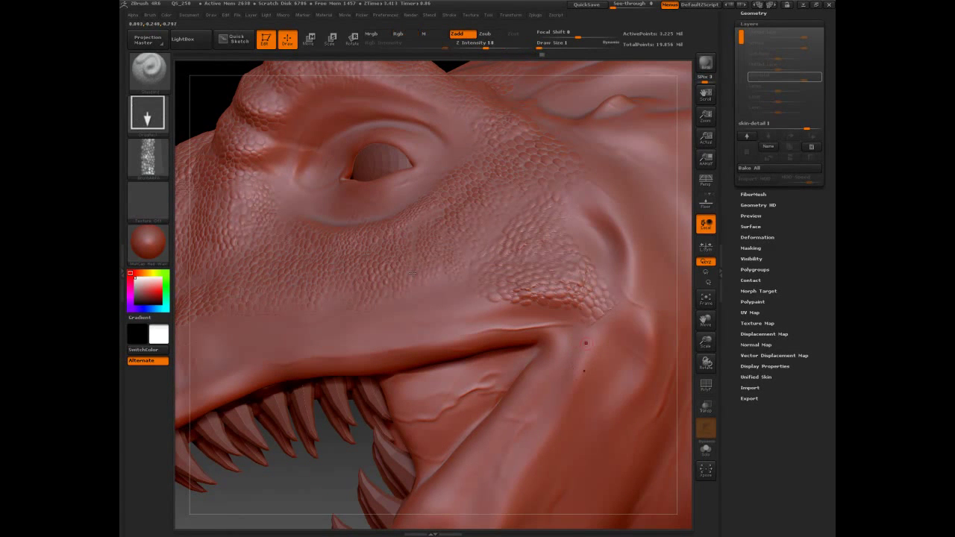
{"action": "left_click_drag", "start_coordinate": [633, 283], "coordinate": [589, 373]}
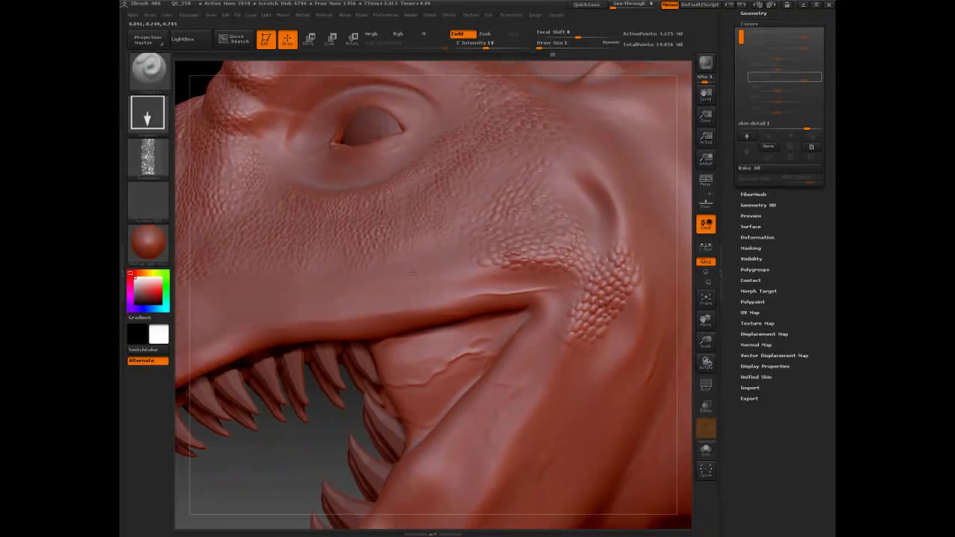
{"action": "left_click_drag", "start_coordinate": [412, 273], "coordinate": [402, 237], "text": "alt"}
{"action": "key", "text": "ctrl+z"}
{"action": "key", "text": "ctrl+z"}
{"action": "key", "text": "ctrl+z"}
{"action": "key", "text": "ctrl+z"}
{"action": "key", "text": "ctrl+shift+z"}
{"action": "key", "text": "ctrl+shift+z"}
{"action": "key", "text": "ctrl+shift+z"}
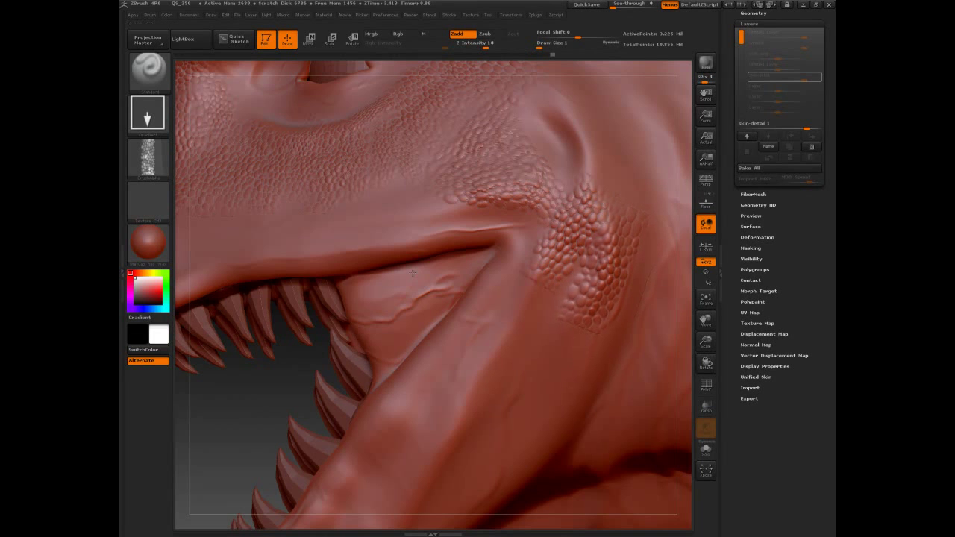
{"action": "left_click_drag", "start_coordinate": [543, 329], "coordinate": [546, 276]}
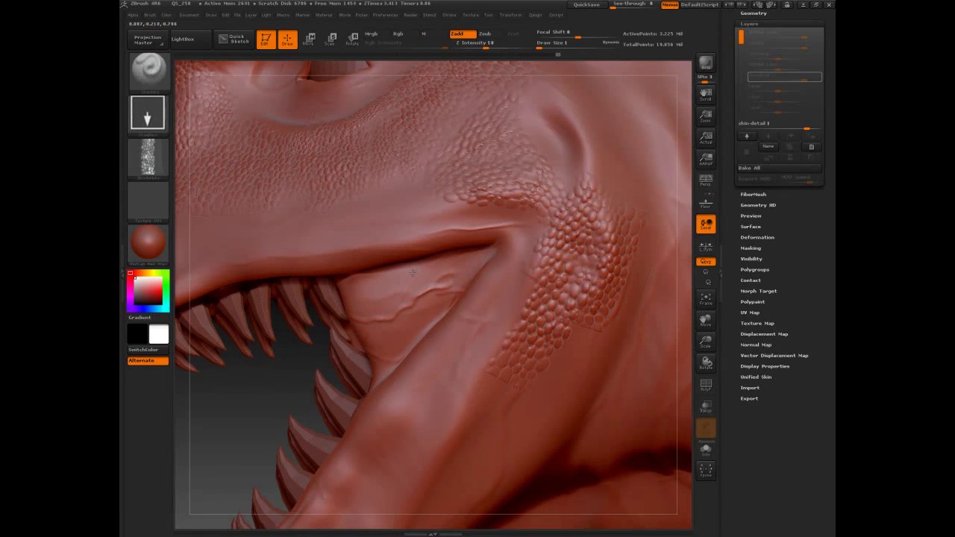
Extend scales further down the jaw side and over the upper cheek, smoothing seams.
{"action": "left_click_drag", "start_coordinate": [412, 273], "coordinate": [358, 238]}
{"action": "mouse_move", "coordinate": [567, 238]}
{"action": "left_mouse_down"}
{"action": "mouse_move", "coordinate": [564, 261]}
{"action": "mouse_move", "coordinate": [552, 239]}
{"action": "mouse_move", "coordinate": [558, 209]}
{"action": "left_mouse_up"}
{"action": "left_click_drag", "start_coordinate": [490, 320], "coordinate": [515, 261]}
{"action": "left_click_drag", "start_coordinate": [465, 383], "coordinate": [488, 283]}
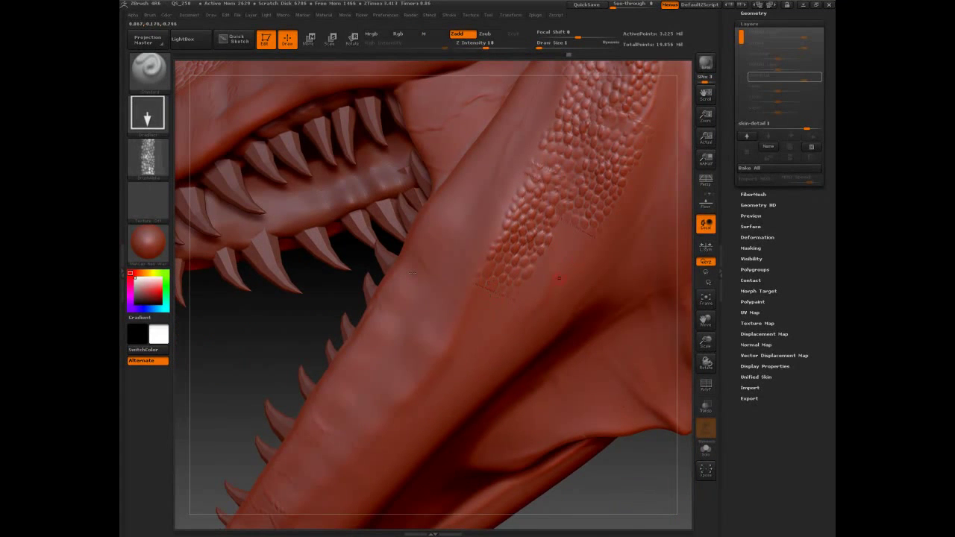
{"action": "key", "text": "shift"}
{"action": "left_click_drag", "start_coordinate": [564, 241], "coordinate": [589, 216]}
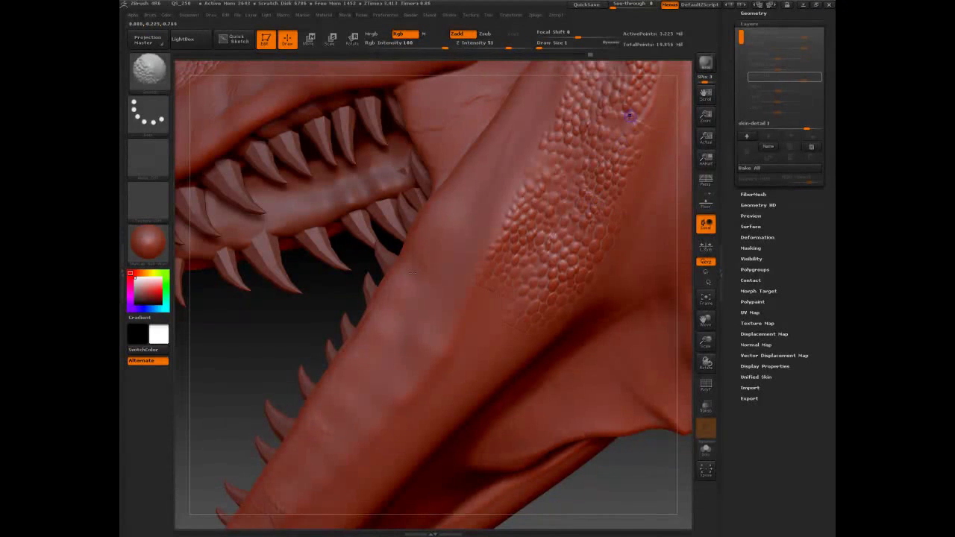
{"action": "mouse_move", "coordinate": [630, 121]}
{"action": "left_mouse_down"}
{"action": "mouse_move", "coordinate": [510, 205]}
{"action": "mouse_move", "coordinate": [476, 270]}
{"action": "left_mouse_up"}
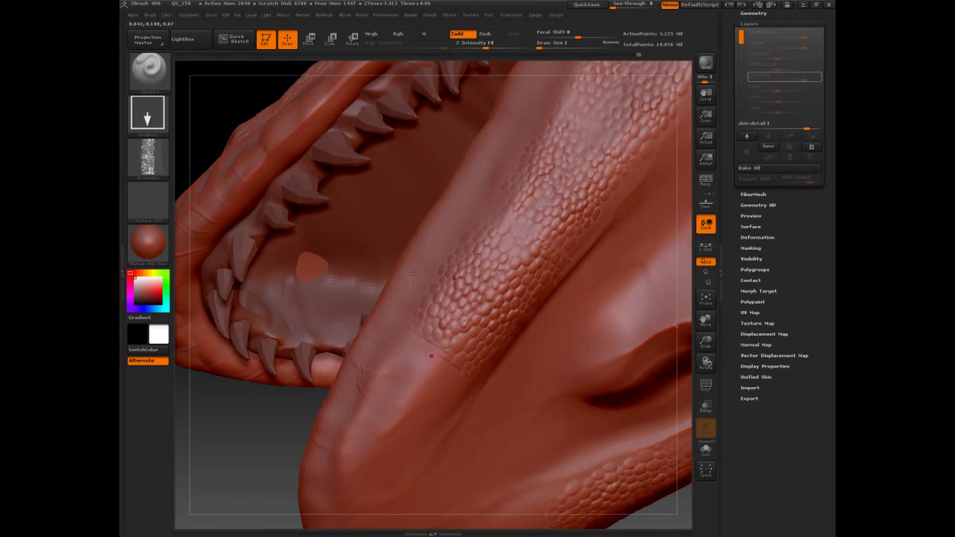
Stamp scales over the lower jaw tip and ridge, then Shift-smooth the transitions.
{"action": "left_click_drag", "start_coordinate": [431, 356], "coordinate": [419, 343]}
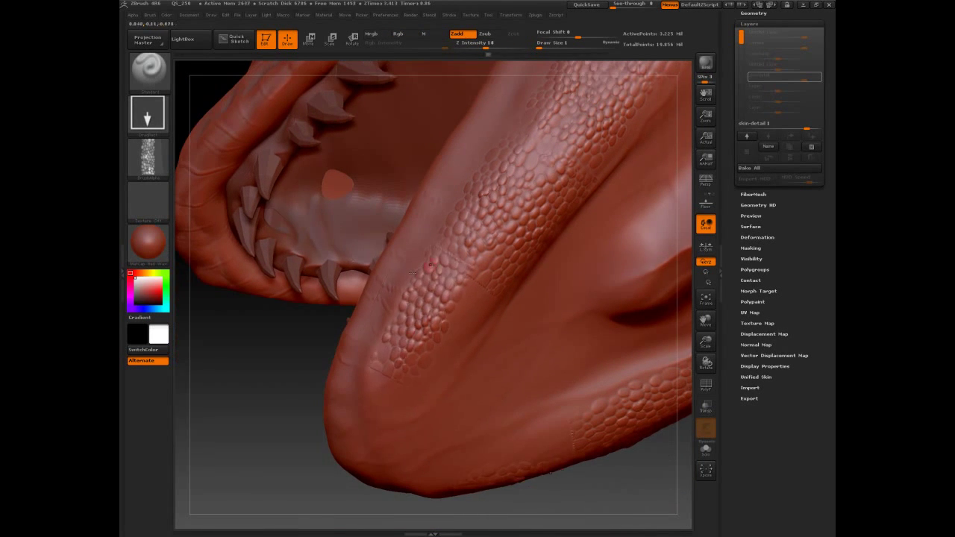
{"action": "left_click_drag", "start_coordinate": [536, 444], "coordinate": [473, 256]}
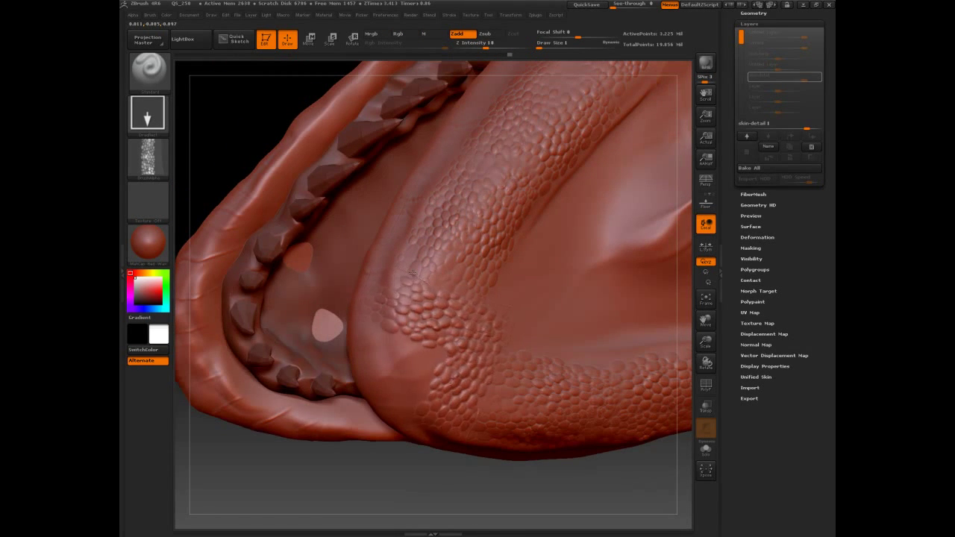
{"action": "key", "text": "shift"}
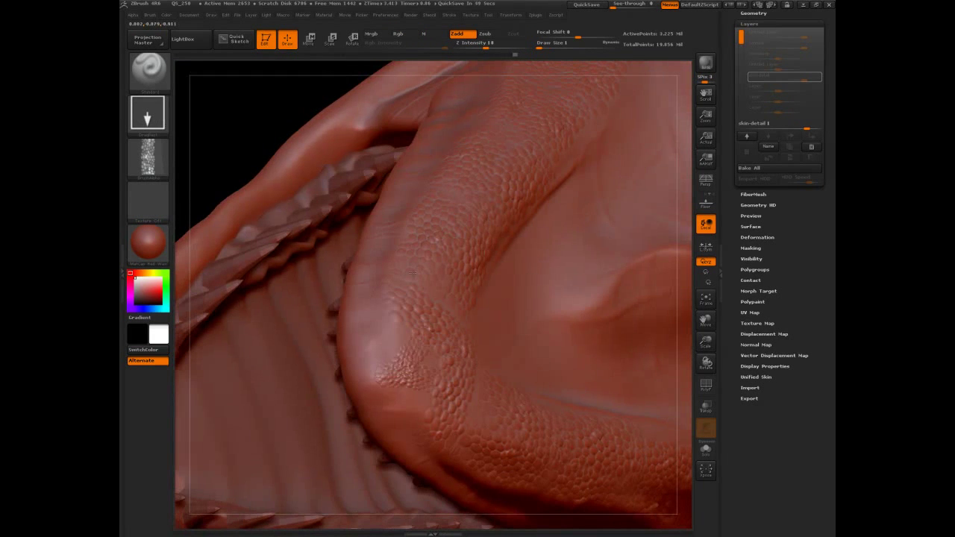
{"action": "key", "text": "shift"}
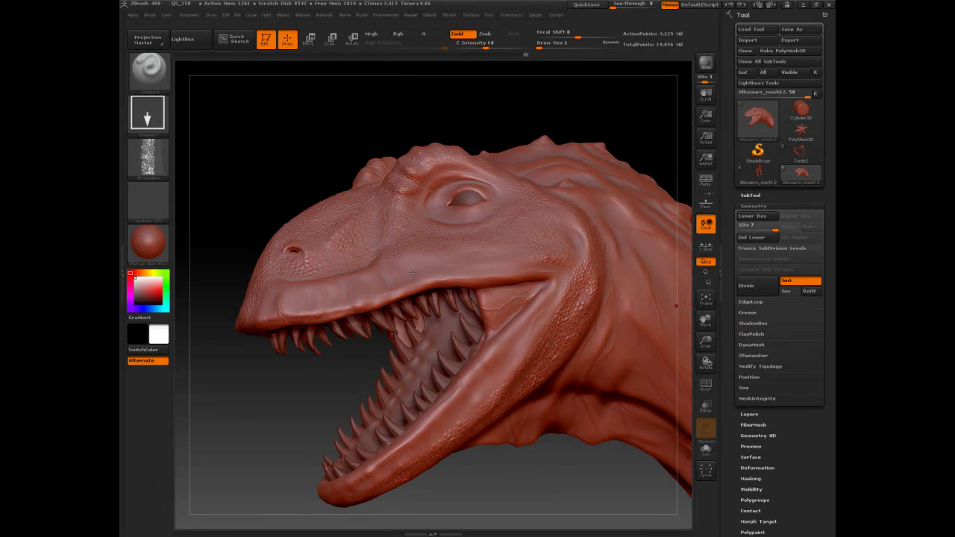
Expand the Tool > Layers list and rotate the head to a near-frontal view.
{"action": "left_click", "coordinate": [749, 334]}
{"action": "mouse_move", "coordinate": [783, 269]}
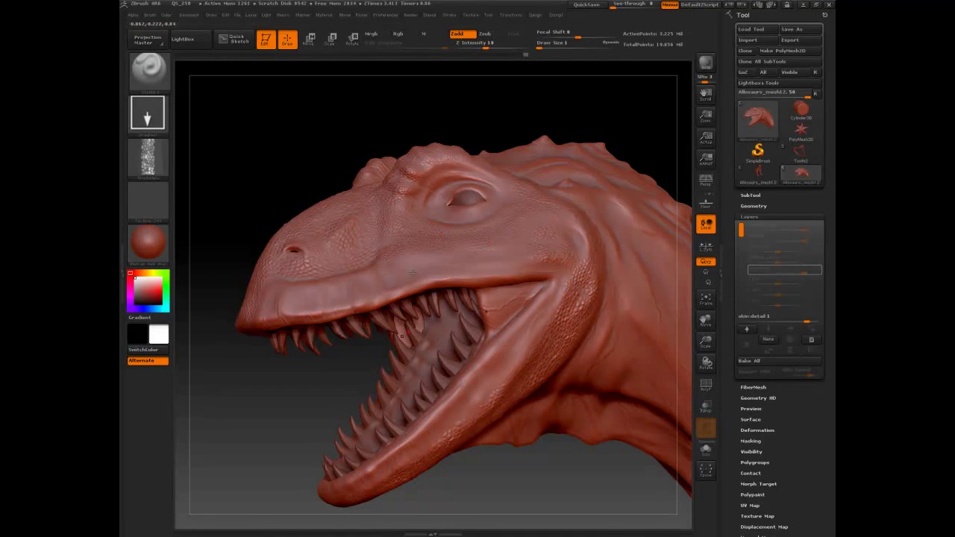
{"action": "left_click_drag", "start_coordinate": [319, 367], "coordinate": [616, 208]}
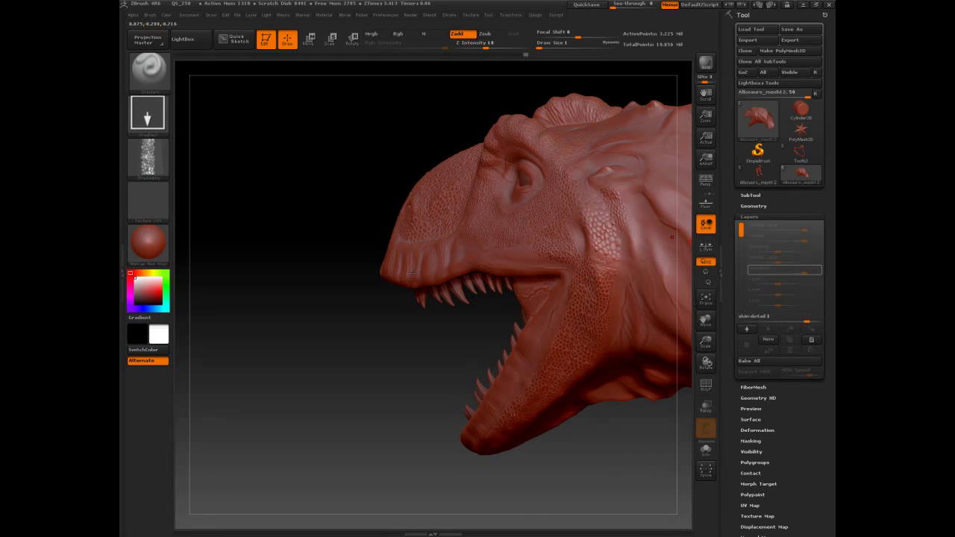
{"action": "left_click", "coordinate": [749, 216]}
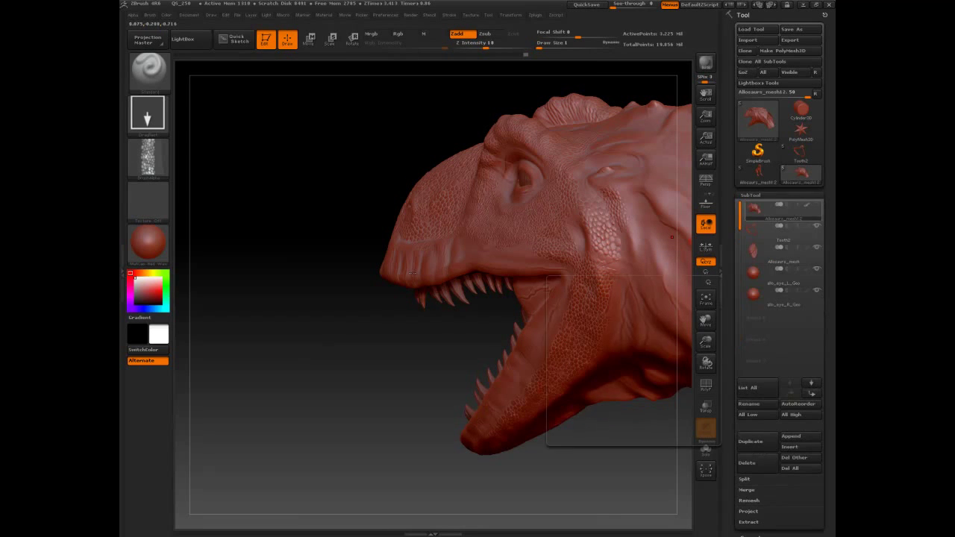
{"action": "left_click", "coordinate": [749, 217]}
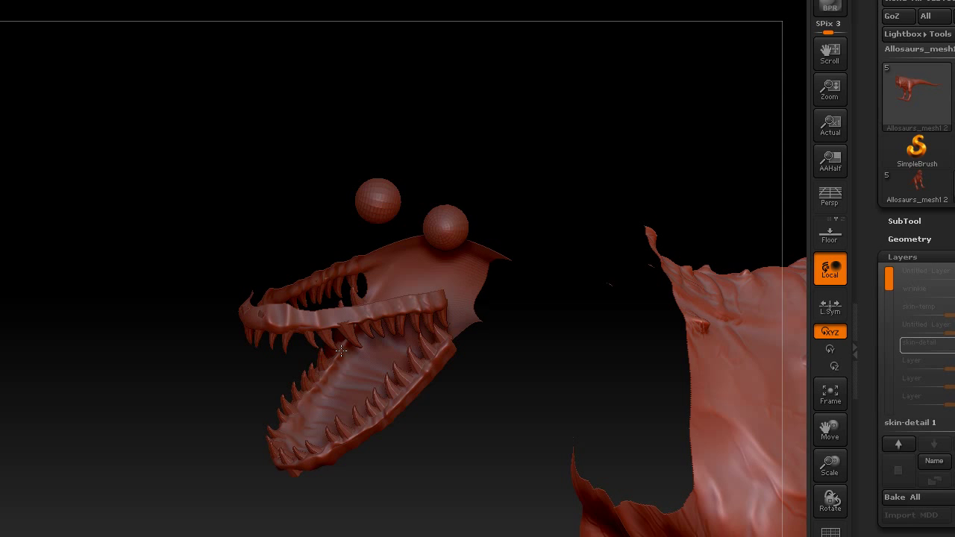
Unhide all polygons so the full dinosaur mesh shows again.
{"action": "left_click", "coordinate": [191, 338], "text": "ctrl+shift"}
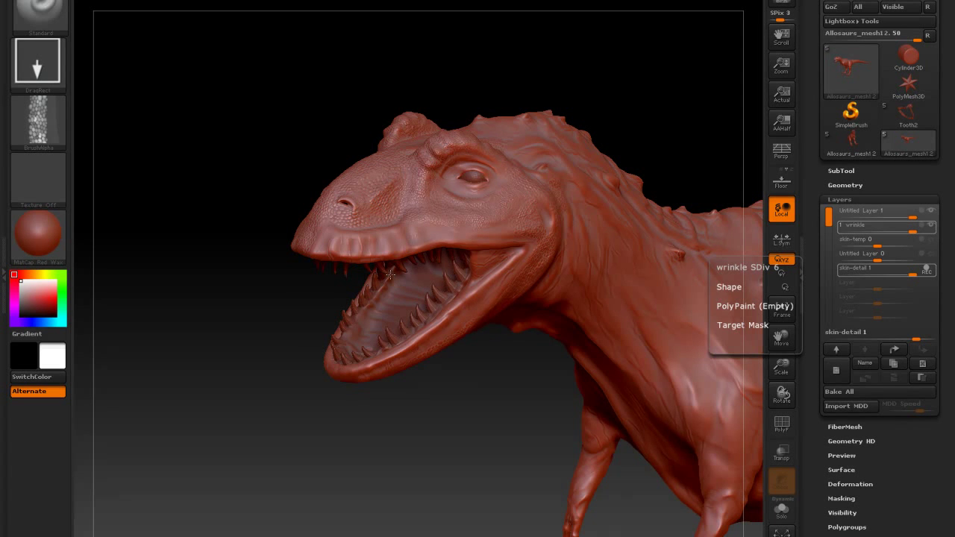
Lower the wrinkle layer's intensity, then make skin-detail the active recording layer.
{"action": "left_click", "coordinate": [858, 238]}
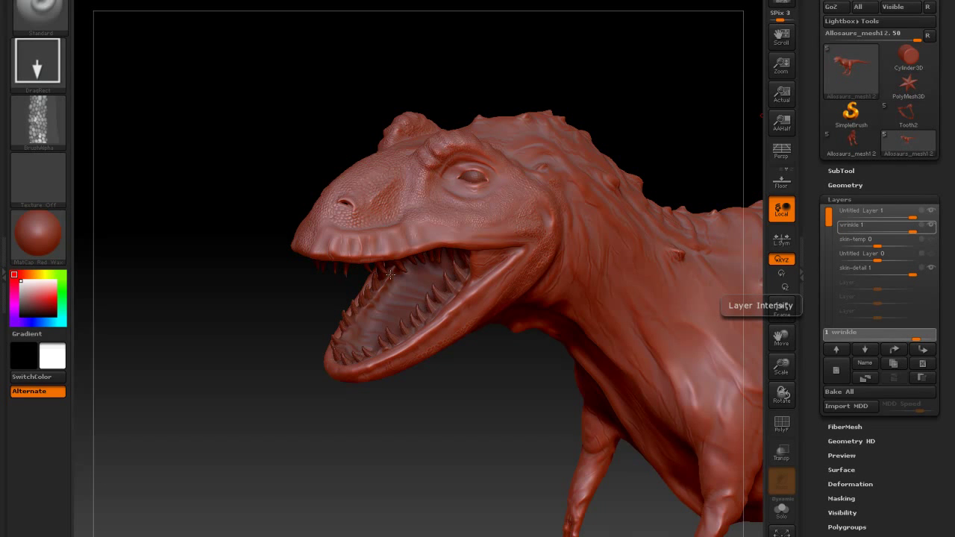
{"action": "mouse_move", "coordinate": [912, 232]}
{"action": "left_mouse_down"}
{"action": "mouse_move", "coordinate": [865, 232]}
{"action": "mouse_move", "coordinate": [911, 232]}
{"action": "left_mouse_up"}
{"action": "scroll", "coordinate": [390, 275], "scroll_direction": "up", "scroll_amount": 5, "text": "ctrl"}
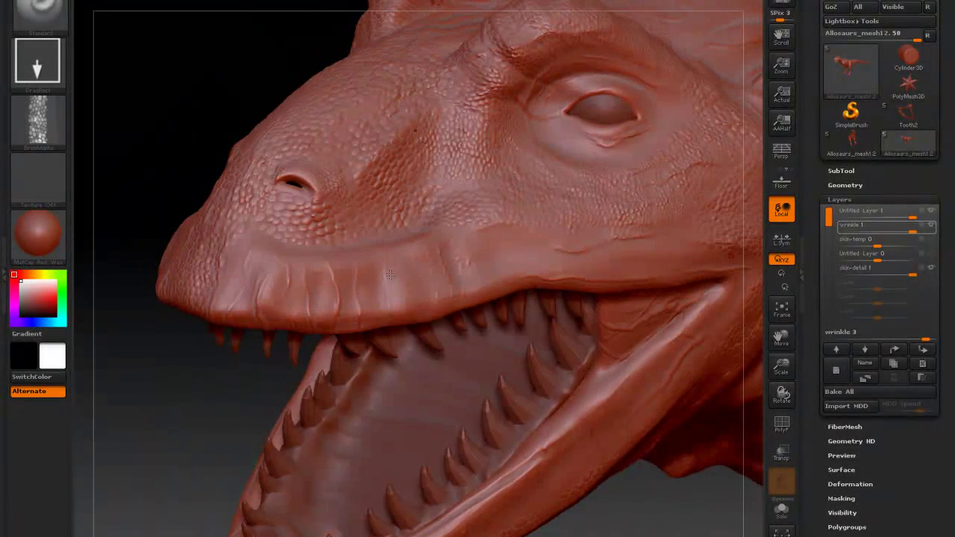
{"action": "left_click", "coordinate": [835, 349]}
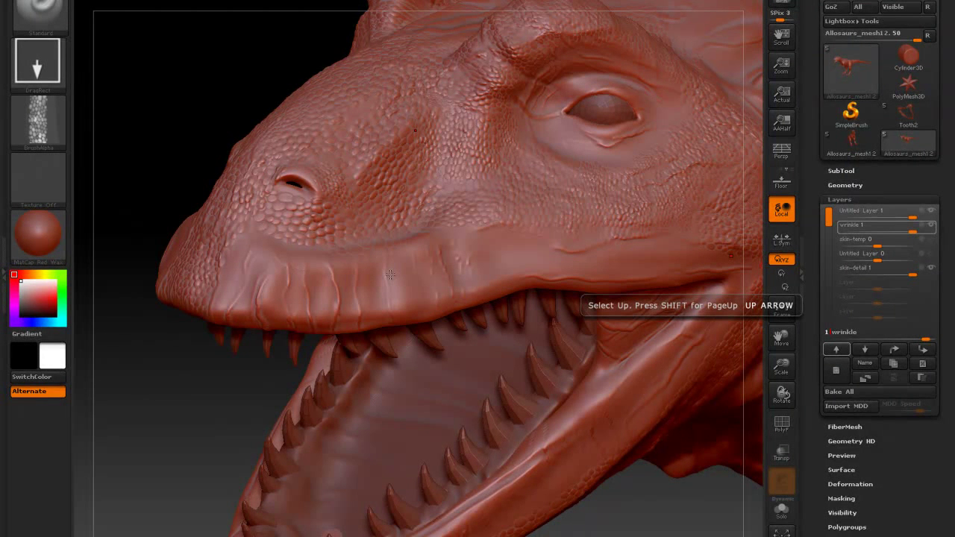
{"action": "left_click", "coordinate": [873, 267]}
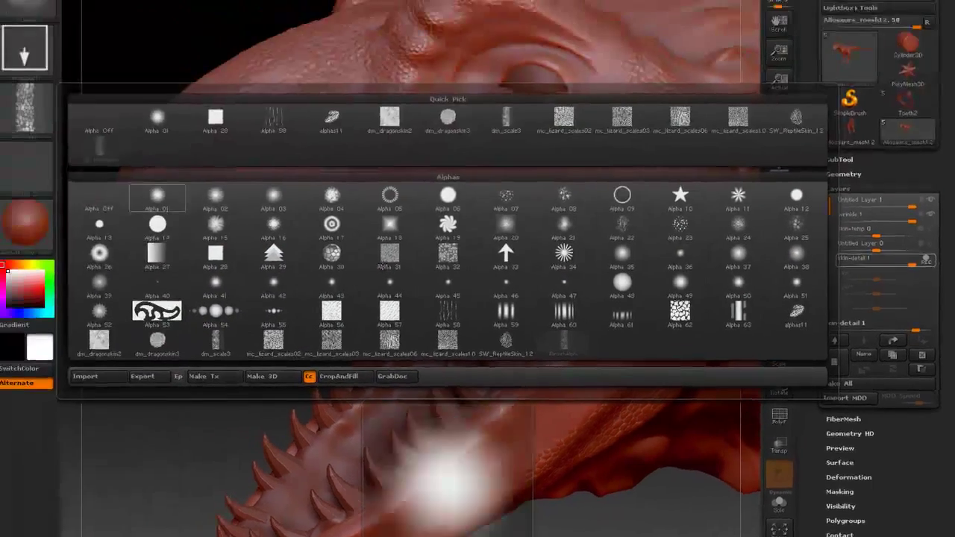
Import all the PSD scale alphas from the folder and pick one of them.
{"action": "left_click", "coordinate": [97, 381]}
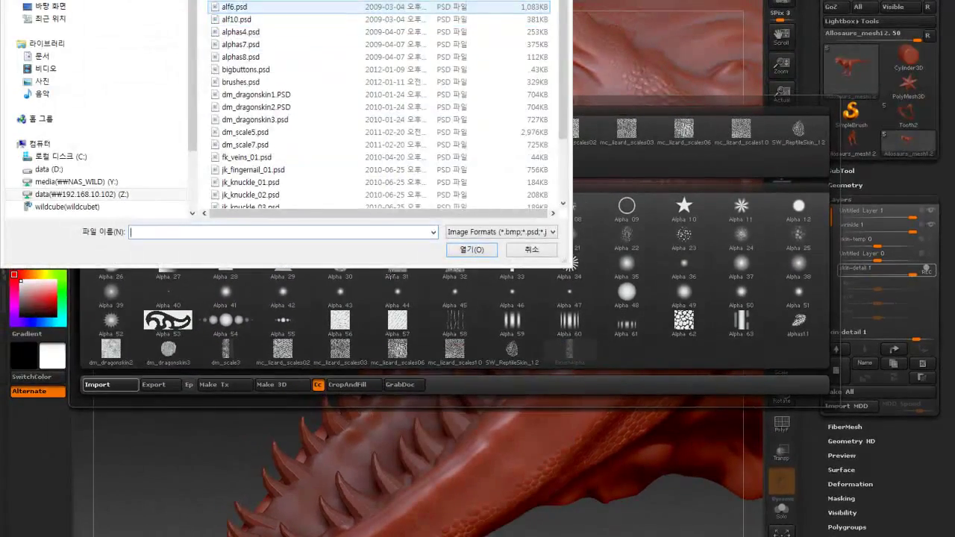
{"action": "key", "text": "ctrl+a"}
{"action": "left_click", "coordinate": [471, 249]}
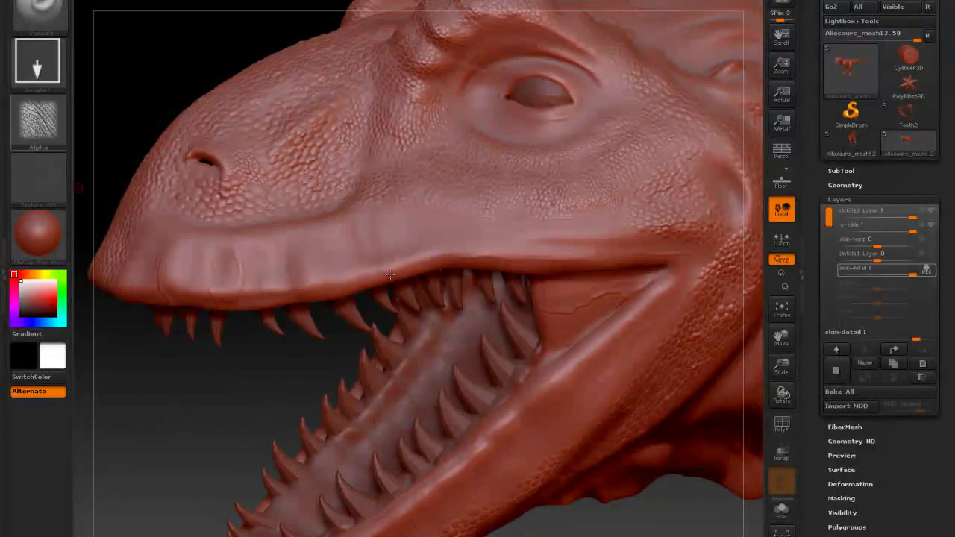
{"action": "left_click", "coordinate": [38, 120]}
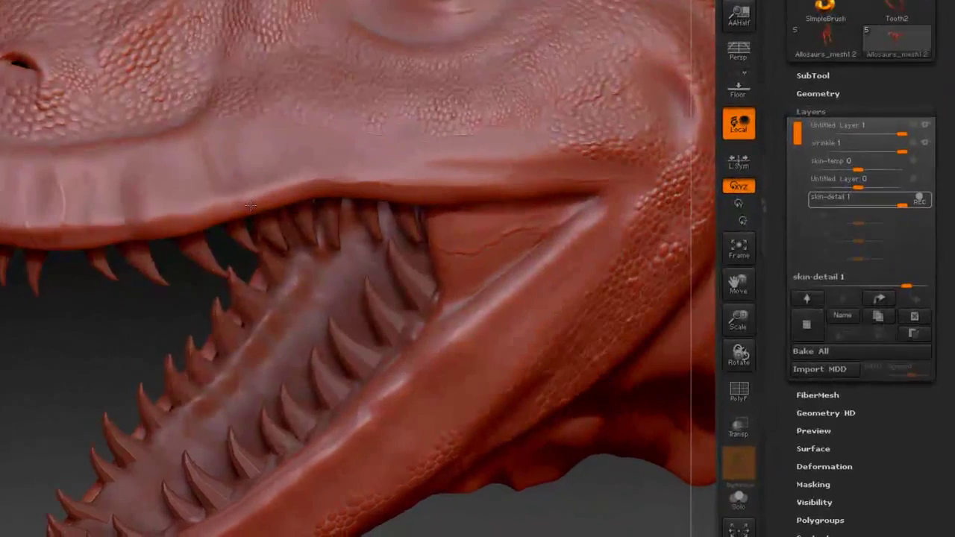
Stamp rows of large scales along the upper lip, undoing and redoing the last strokes.
{"action": "left_click_drag", "start_coordinate": [82, 187], "coordinate": [149, 186]}
{"action": "left_click_drag", "start_coordinate": [75, 209], "coordinate": [157, 205]}
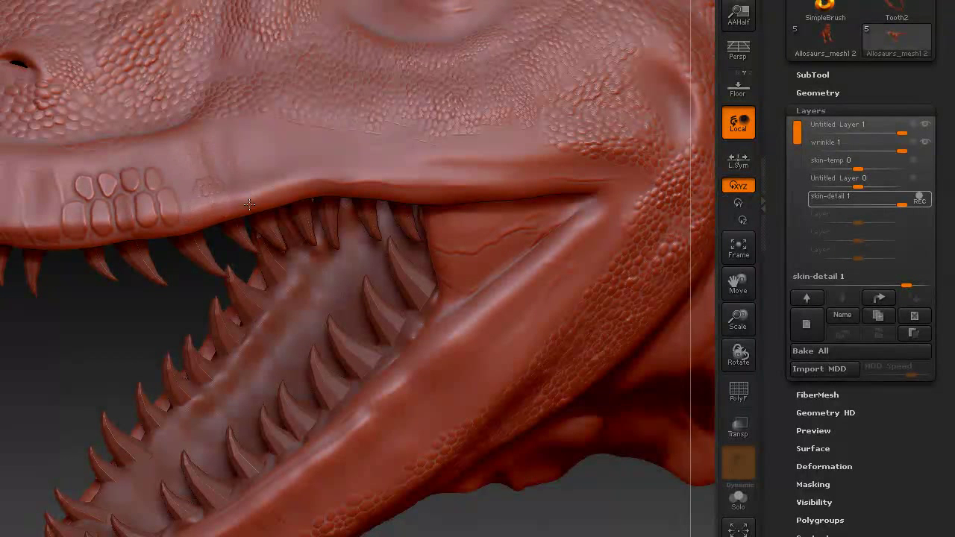
{"action": "left_click_drag", "start_coordinate": [188, 196], "coordinate": [246, 175]}
{"action": "left_click_drag", "start_coordinate": [160, 207], "coordinate": [248, 204]}
{"action": "key", "text": "ctrl+z"}
{"action": "key", "text": "ctrl+z"}
{"action": "key", "text": "ctrl+z"}
{"action": "key", "text": "ctrl+shift+z"}
{"action": "key", "text": "ctrl+shift+z"}
{"action": "key", "text": "ctrl+shift+z"}
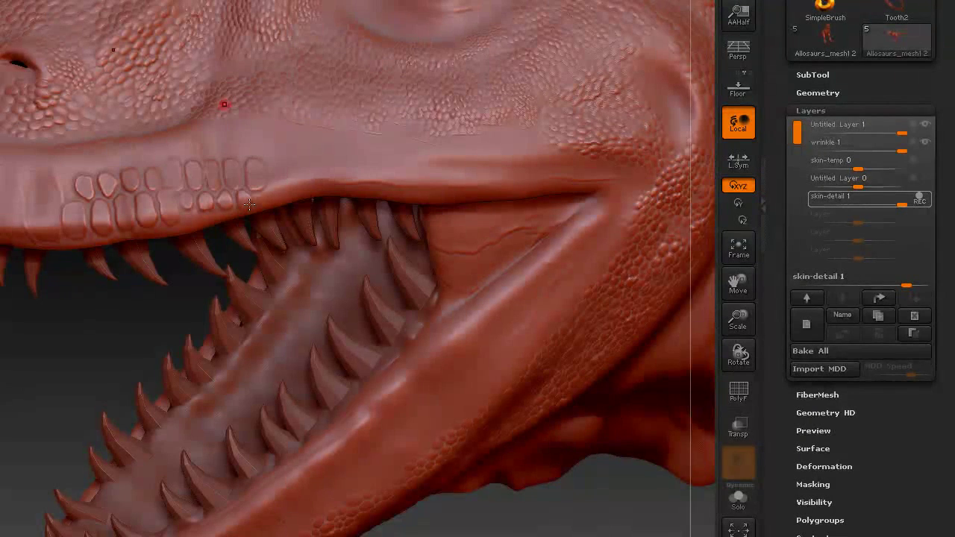
{"action": "key", "text": "ctrl+shift+z"}
{"action": "key", "text": "ctrl+shift+z"}
{"action": "key", "text": "ctrl+shift+z"}
{"action": "key", "text": "ctrl+shift+z"}
{"action": "key", "text": "ctrl+shift+z"}
{"action": "key", "text": "ctrl+shift+z"}
{"action": "key", "text": "ctrl+shift+z"}
{"action": "key", "text": "ctrl+shift+z"}
{"action": "key", "text": "ctrl+shift+z"}
{"action": "key", "text": "ctrl+shift+z"}
{"action": "key", "text": "ctrl+shift+z"}
{"action": "key", "text": "ctrl+shift+z"}
{"action": "key", "text": "ctrl+shift+z"}
{"action": "key", "text": "ctrl+shift+z"}
{"action": "key", "text": "ctrl+shift+z"}
{"action": "key", "text": "ctrl+shift+z"}
{"action": "key", "text": "ctrl+shift+z"}
{"action": "key", "text": "ctrl+shift+z"}
{"action": "key", "text": "ctrl+shift+z"}
{"action": "key", "text": "ctrl+shift+z"}
{"action": "key", "text": "ctrl+shift+z"}
Compare the upper-lip scale strokes with undo/redo, keeping the scales near the lip corner.
{"action": "key", "text": "ctrl+z"}
{"action": "key", "text": "ctrl+z"}
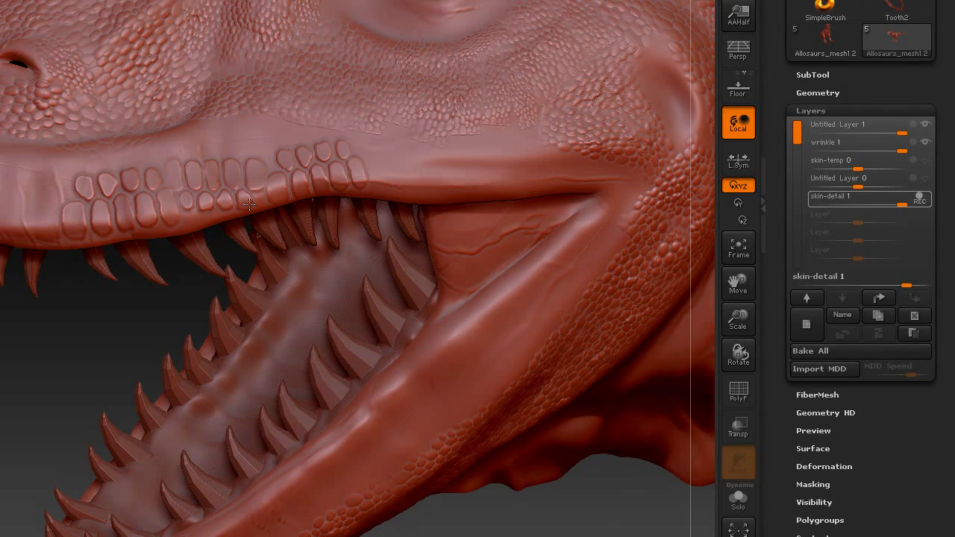
{"action": "key", "text": "ctrl+shift+z"}
{"action": "key", "text": "ctrl+shift+z"}
{"action": "key", "text": "ctrl+shift+z"}
{"action": "key", "text": "ctrl+shift+z"}
{"action": "key", "text": "ctrl+shift+z"}
{"action": "key", "text": "ctrl+shift+z"}
{"action": "key", "text": "ctrl+shift+z"}
{"action": "key", "text": "ctrl+shift+z"}
{"action": "key", "text": "ctrl+z"}
{"action": "key", "text": "ctrl+shift+z"}
{"action": "key", "text": "ctrl+shift+z"}
{"action": "key", "text": "ctrl+shift+z"}
{"action": "key", "text": "ctrl+shift+z"}
{"action": "key", "text": "ctrl+shift+z"}
{"action": "key", "text": "ctrl+z"}
{"action": "key", "text": "ctrl+z"}
{"action": "key", "text": "ctrl+z"}
{"action": "key", "text": "ctrl+z"}
{"action": "key", "text": "ctrl+z"}
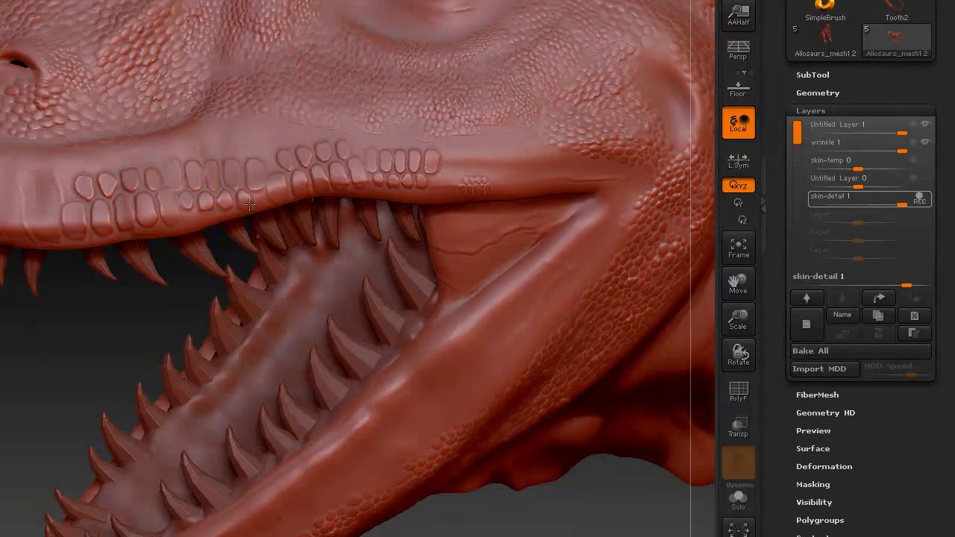
{"action": "key", "text": "ctrl+shift+z"}
{"action": "key", "text": "ctrl+shift+z"}
{"action": "key", "text": "ctrl+shift+z"}
{"action": "key", "text": "ctrl+shift+z"}
{"action": "key", "text": "ctrl+shift+z"}
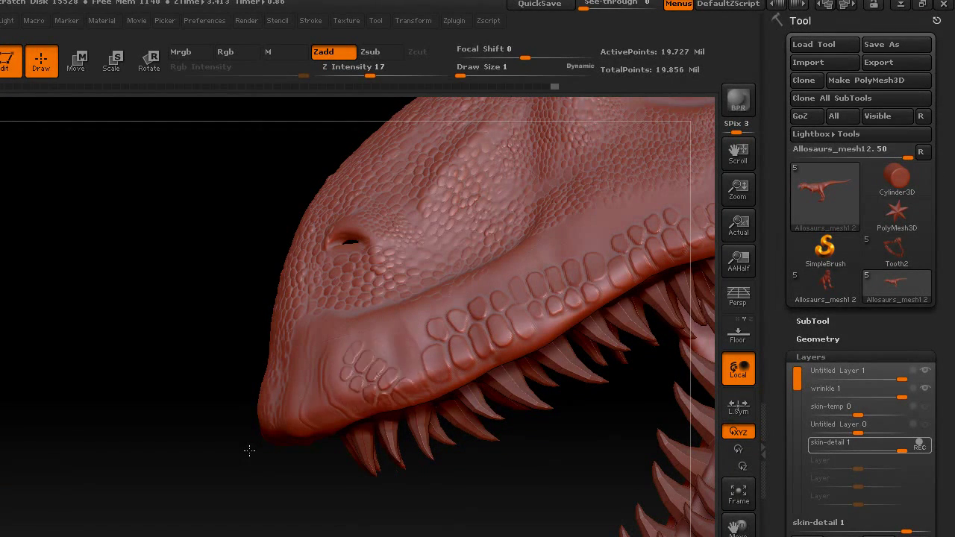
Paint scale detail across the lower snout and its front edge, then Shift-smooth.
{"action": "left_click_drag", "start_coordinate": [375, 377], "coordinate": [343, 395]}
{"action": "left_click_drag", "start_coordinate": [249, 451], "coordinate": [249, 451]}
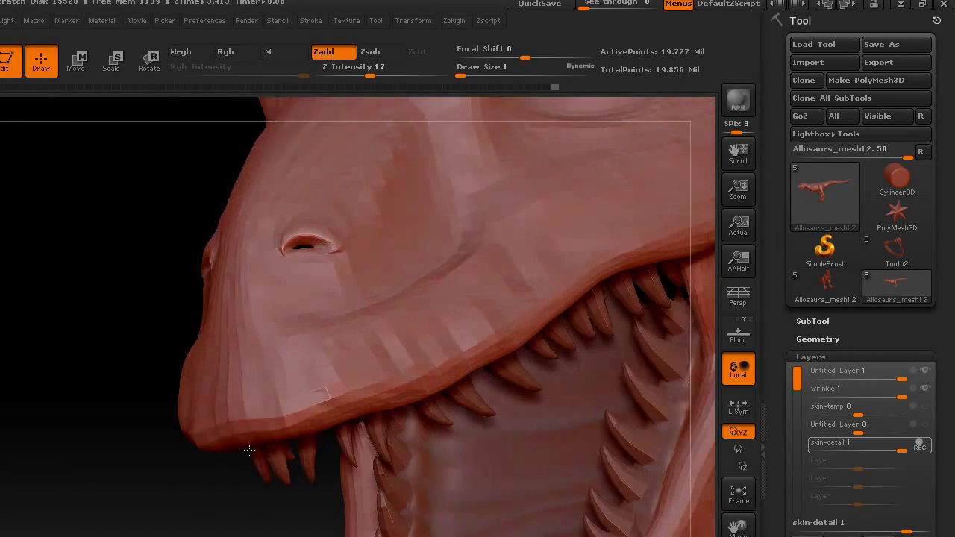
{"action": "left_click_drag", "start_coordinate": [313, 395], "coordinate": [268, 403]}
{"action": "left_click_drag", "start_coordinate": [201, 403], "coordinate": [187, 433]}
{"action": "mouse_move", "coordinate": [254, 381]}
{"action": "left_mouse_down"}
{"action": "mouse_move", "coordinate": [320, 373]}
{"action": "mouse_move", "coordinate": [276, 410]}
{"action": "left_mouse_up"}
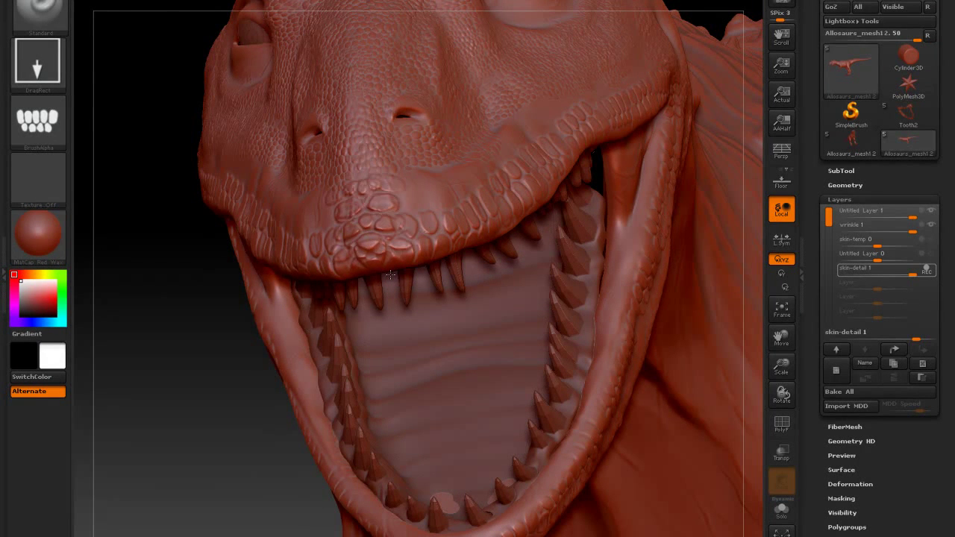
{"action": "key", "text": "shift"}
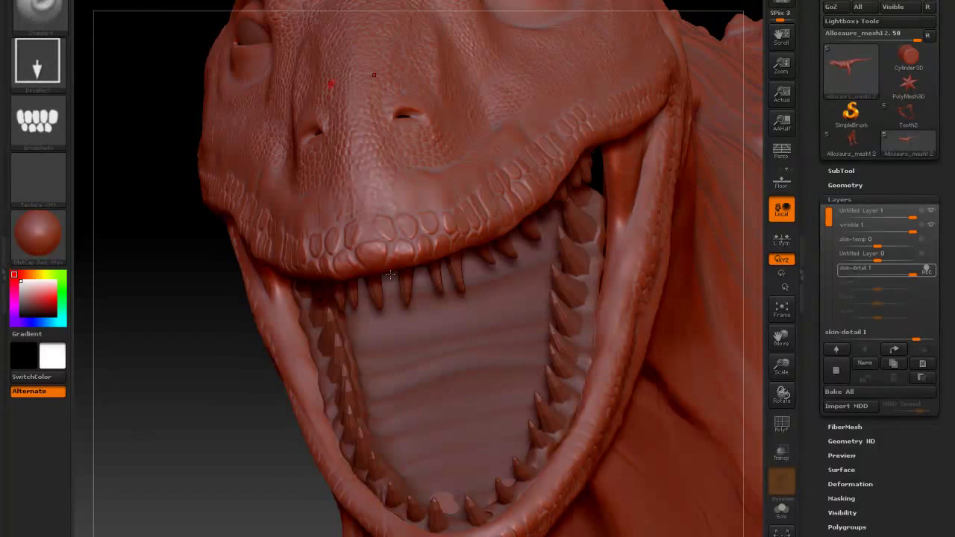
Load the bumpy cluster alpha alphas8 and stamp a scale cluster on the snout.
{"action": "left_click", "coordinate": [37, 119]}
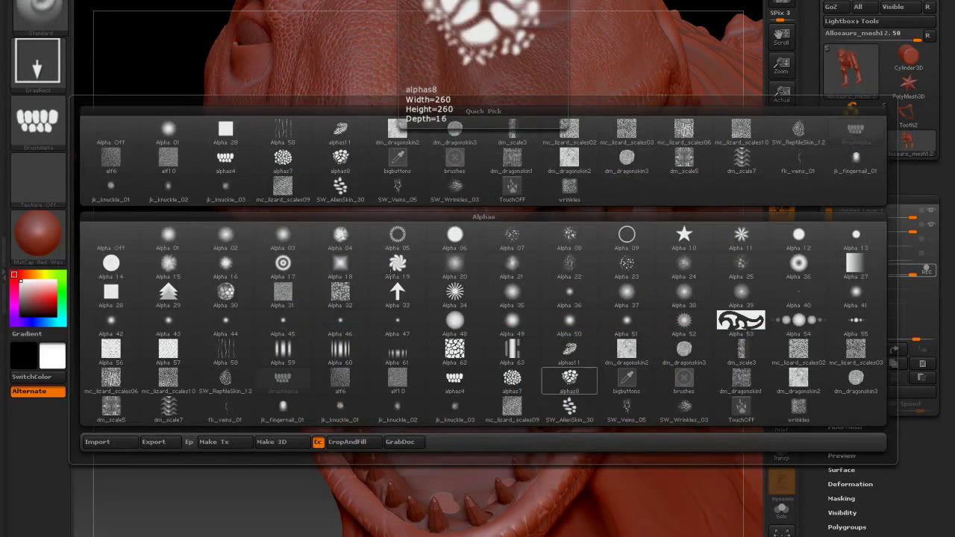
{"action": "left_click", "coordinate": [455, 407]}
{"action": "left_click_drag", "start_coordinate": [390, 275], "coordinate": [390, 275]}
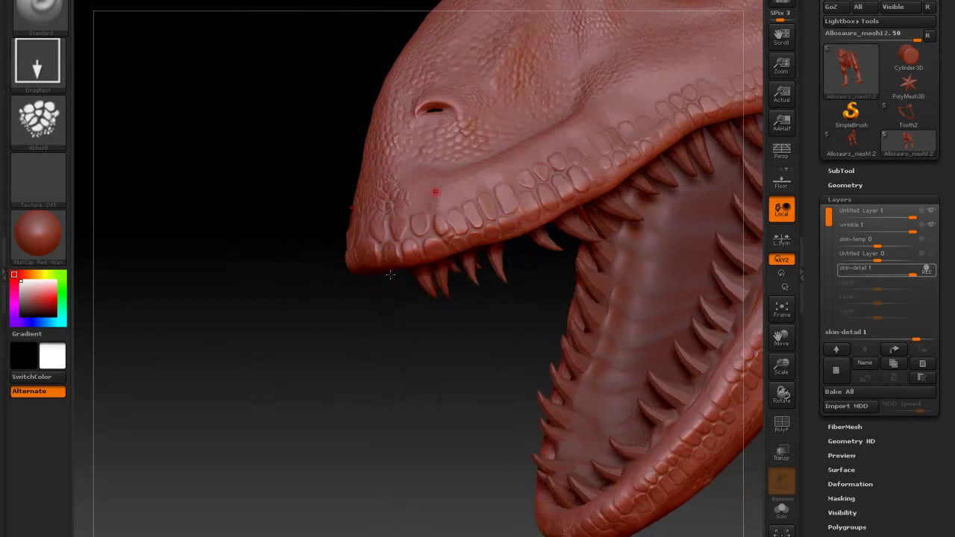
Stamp two DragRect scale patches onto the snout and upper jaw.
{"action": "left_click_drag", "start_coordinate": [434, 193], "coordinate": [416, 194]}
{"action": "left_click_drag", "start_coordinate": [471, 187], "coordinate": [507, 167]}
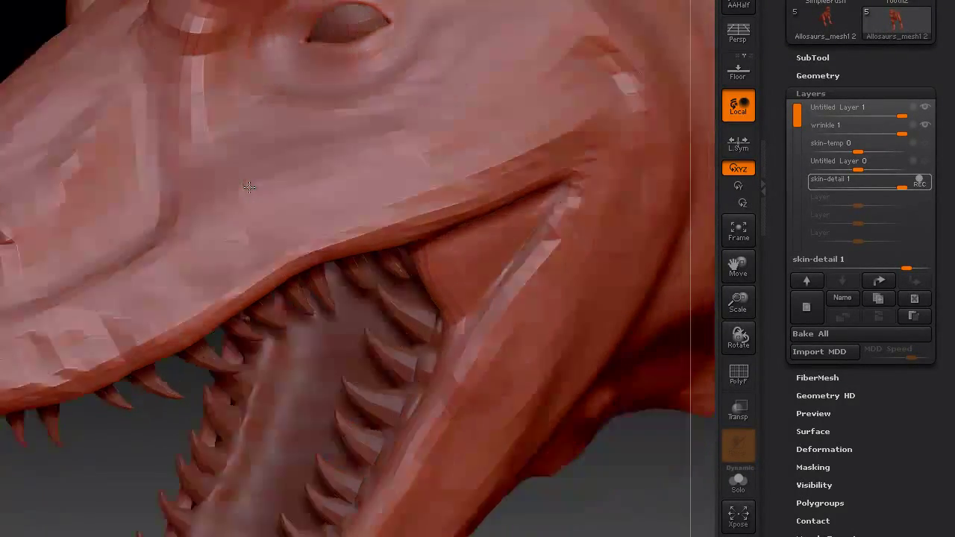
{"action": "left_click_drag", "start_coordinate": [327, 87], "coordinate": [403, 246]}
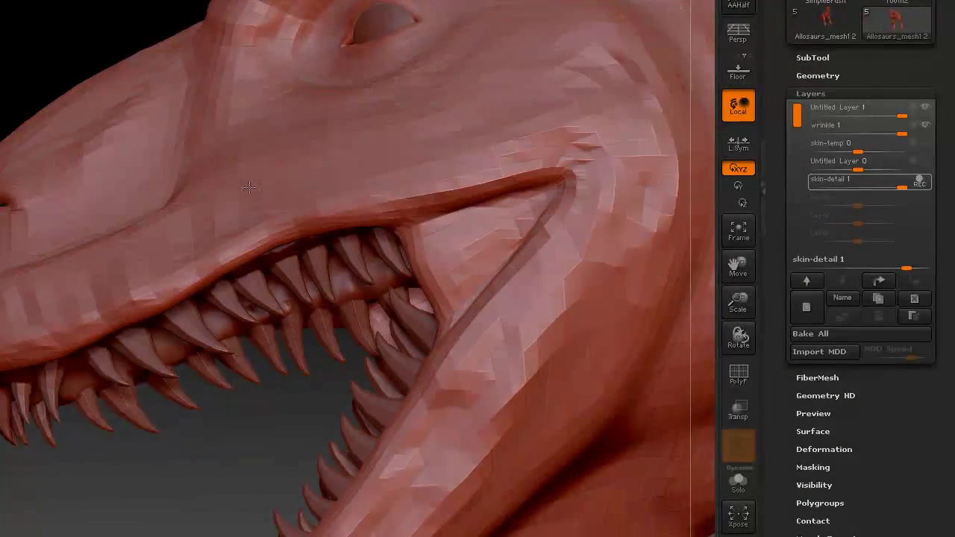
Sculpt rows of fine stamped scales along the lower jaw.
{"action": "mouse_move", "coordinate": [477, 261]}
{"action": "left_mouse_down"}
{"action": "mouse_move", "coordinate": [464, 198]}
{"action": "mouse_move", "coordinate": [485, 204]}
{"action": "left_mouse_up"}
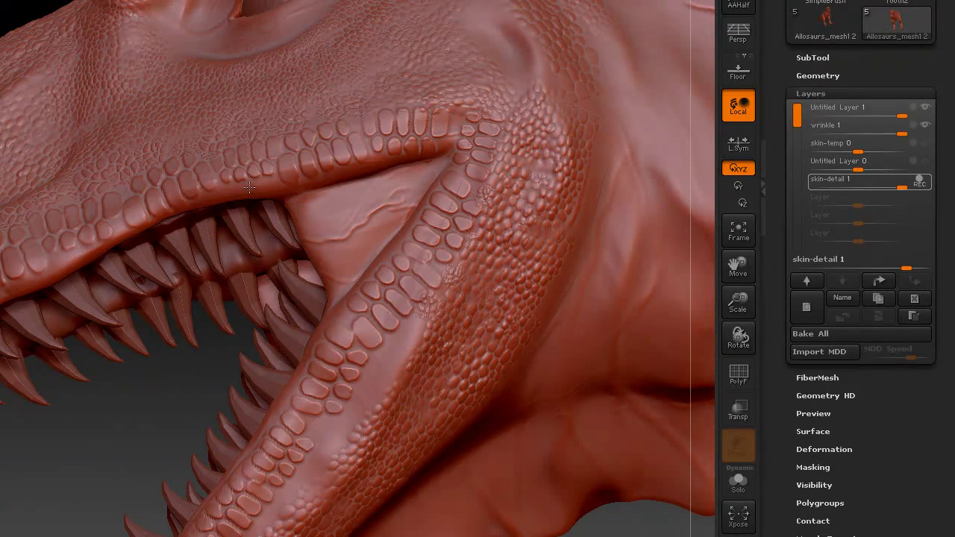
{"action": "mouse_move", "coordinate": [397, 339]}
{"action": "left_mouse_down"}
{"action": "mouse_move", "coordinate": [373, 399]}
{"action": "mouse_move", "coordinate": [321, 451]}
{"action": "left_mouse_up"}
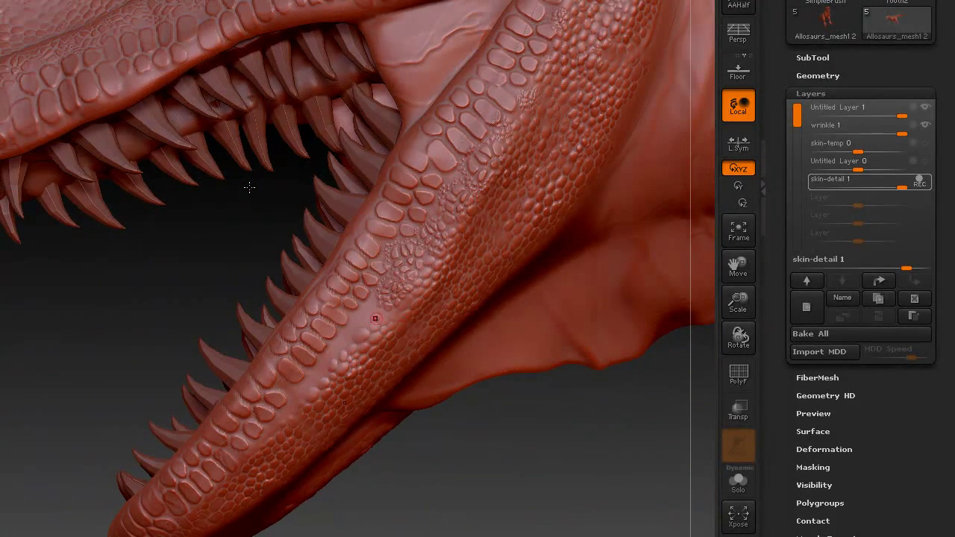
{"action": "left_click_drag", "start_coordinate": [370, 320], "coordinate": [316, 357]}
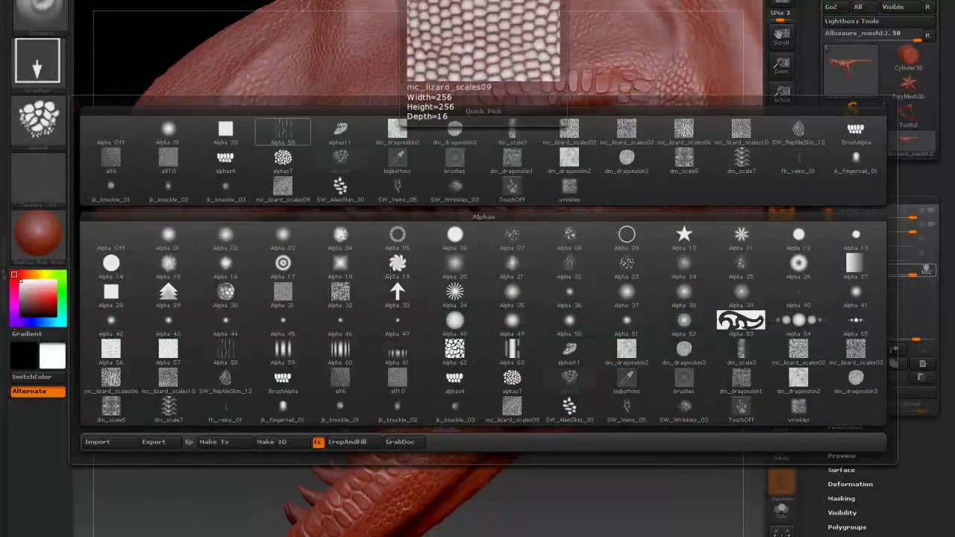
Stamp SW veins cracks at the mouth corner and lightly smooth them.
{"action": "left_click", "coordinate": [283, 129]}
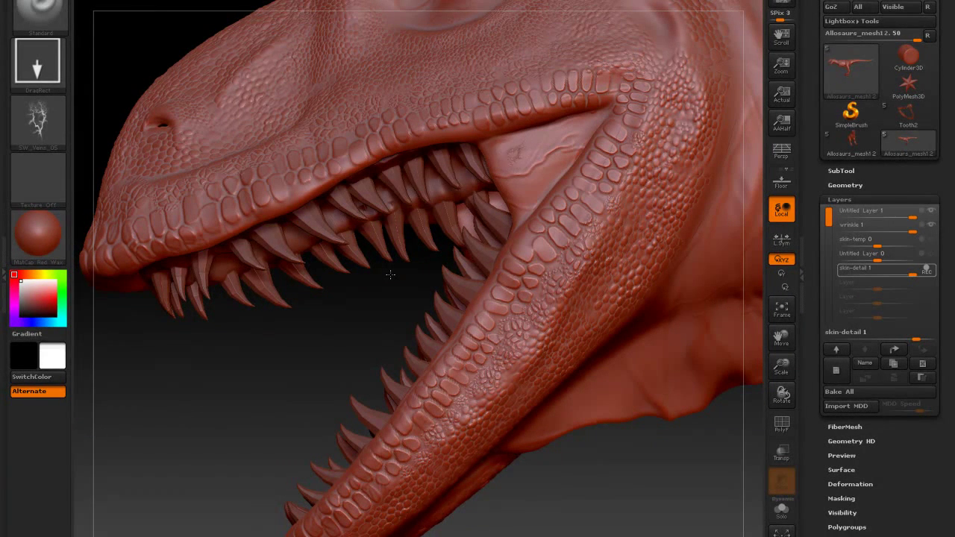
{"action": "mouse_move", "coordinate": [514, 153]}
{"action": "left_mouse_down"}
{"action": "mouse_move", "coordinate": [563, 154]}
{"action": "mouse_move", "coordinate": [548, 179]}
{"action": "left_mouse_up"}
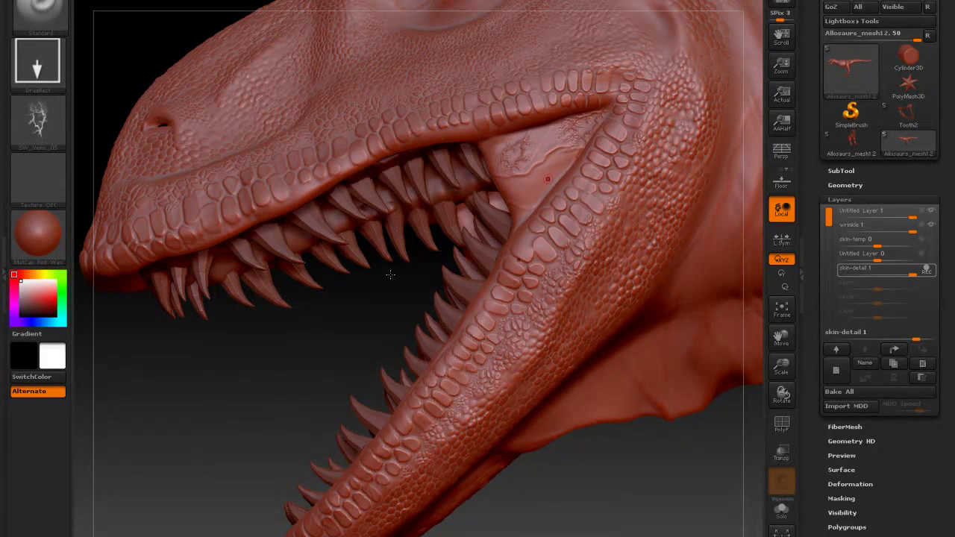
{"action": "left_click_drag", "start_coordinate": [549, 179], "coordinate": [534, 188]}
{"action": "right_click_drag", "start_coordinate": [524, 182], "coordinate": [450, 185]}
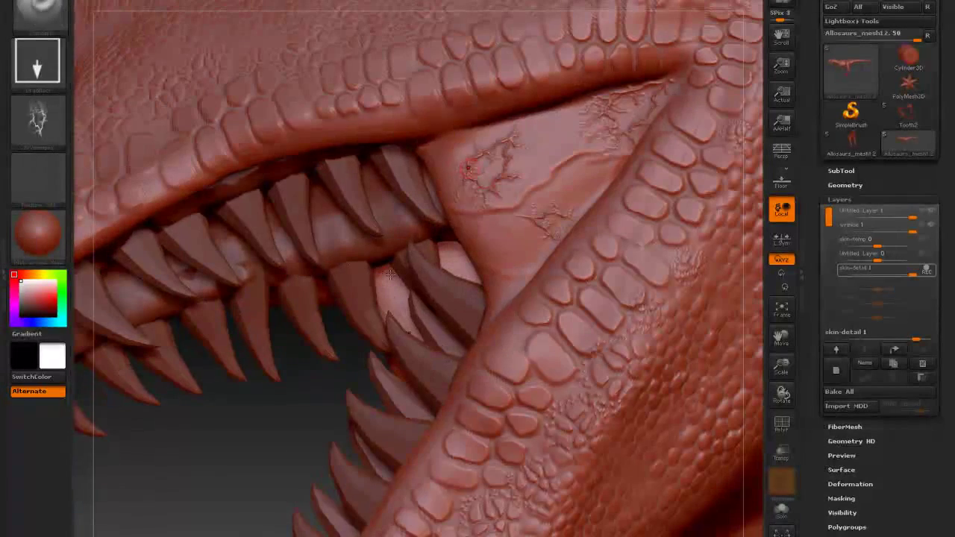
{"action": "left_click_drag", "start_coordinate": [450, 184], "coordinate": [537, 224], "text": "shift"}
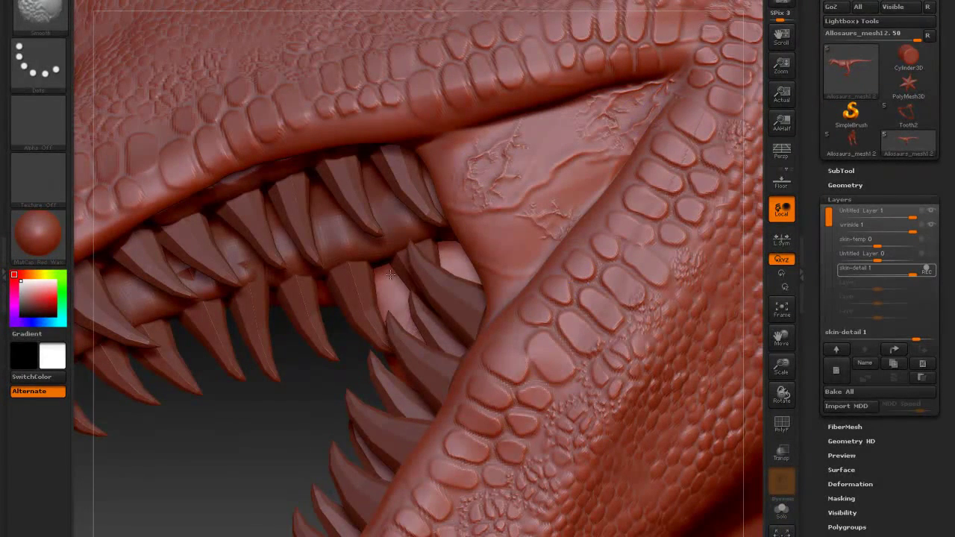
{"action": "left_click_drag", "start_coordinate": [557, 225], "coordinate": [522, 187], "text": "alt"}
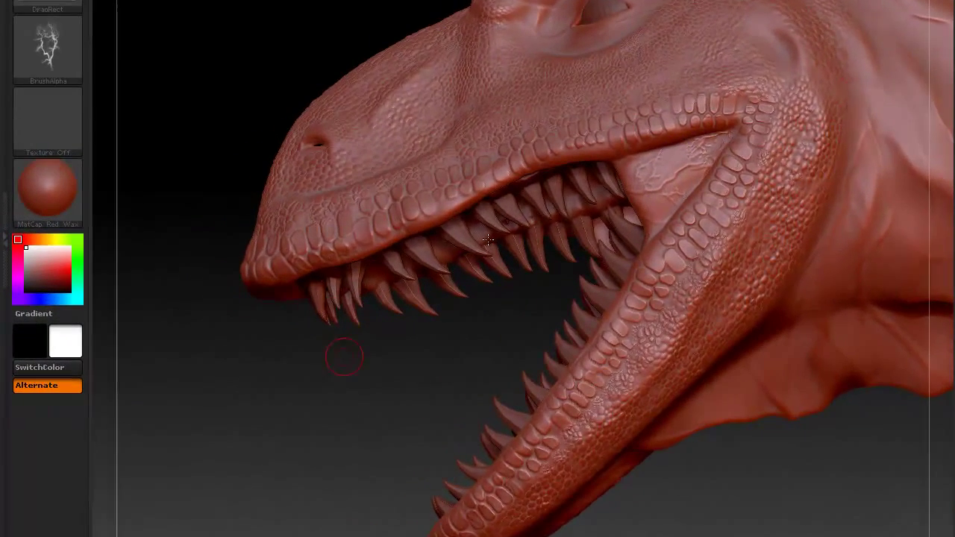
{"action": "mouse_move", "coordinate": [341, 354]}
{"action": "left_mouse_down"}
{"action": "mouse_move", "coordinate": [398, 368]}
{"action": "mouse_move", "coordinate": [658, 267]}
{"action": "mouse_move", "coordinate": [688, 219]}
{"action": "mouse_move", "coordinate": [713, 226]}
{"action": "left_mouse_up"}
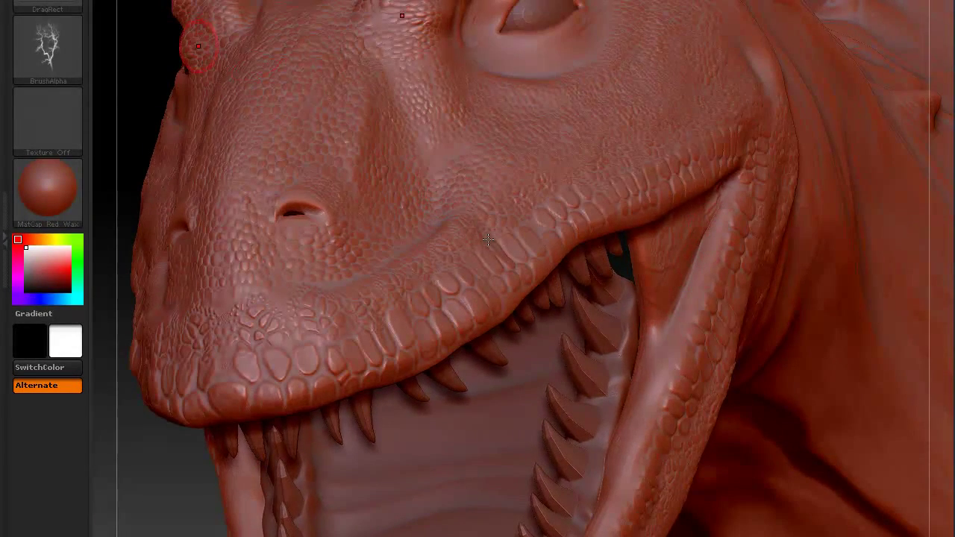
Load Alpha 58 on the brush, then reopen the Alpha palette for another alpha.
{"action": "left_click", "coordinate": [48, 45]}
{"action": "left_click", "coordinate": [282, 335]}
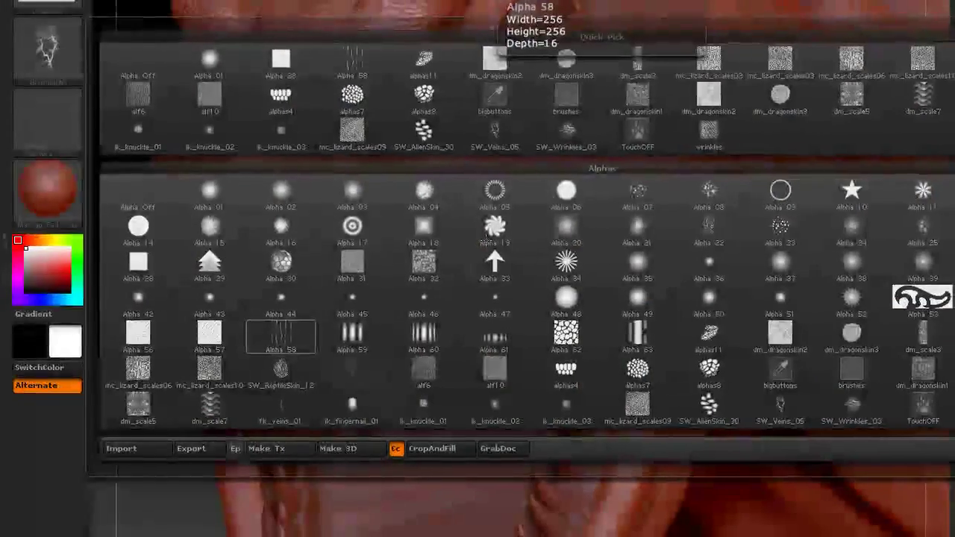
{"action": "key", "text": "alt+a"}
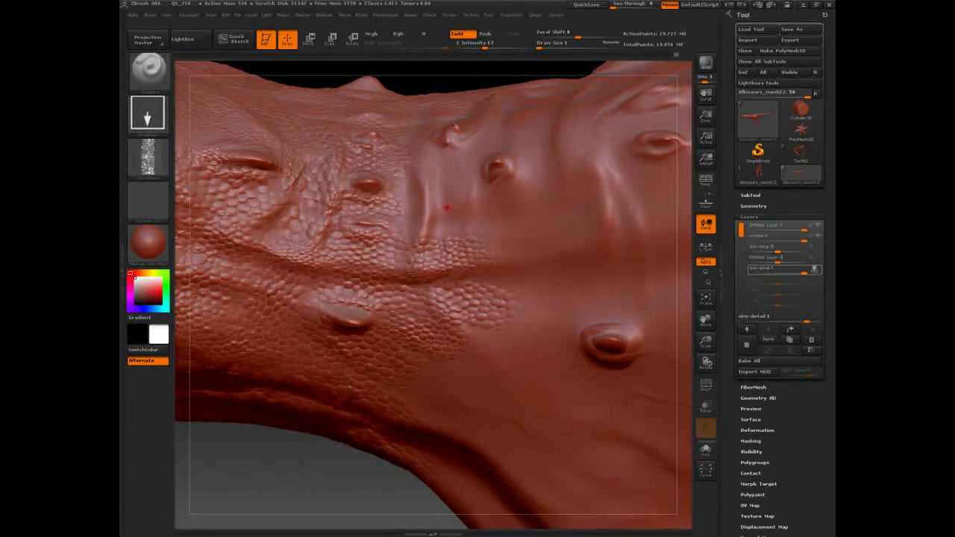
Stamp a DragRect patch of fine scales onto the neck close-up.
{"action": "left_click_drag", "start_coordinate": [446, 207], "coordinate": [430, 232]}
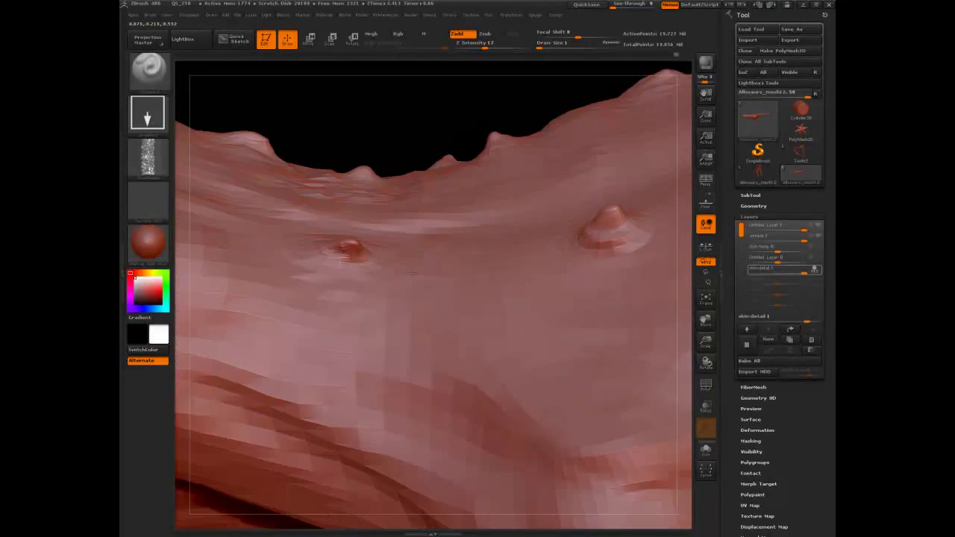
{"action": "left_click_drag", "start_coordinate": [407, 182], "coordinate": [457, 212]}
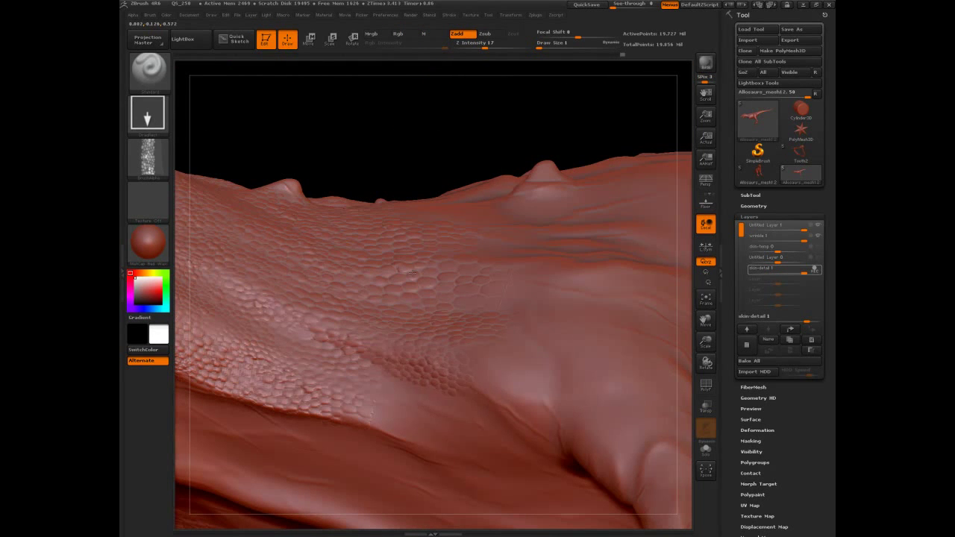
Stamp three more scale patches along the neck, filling gaps.
{"action": "left_click_drag", "start_coordinate": [415, 416], "coordinate": [444, 421]}
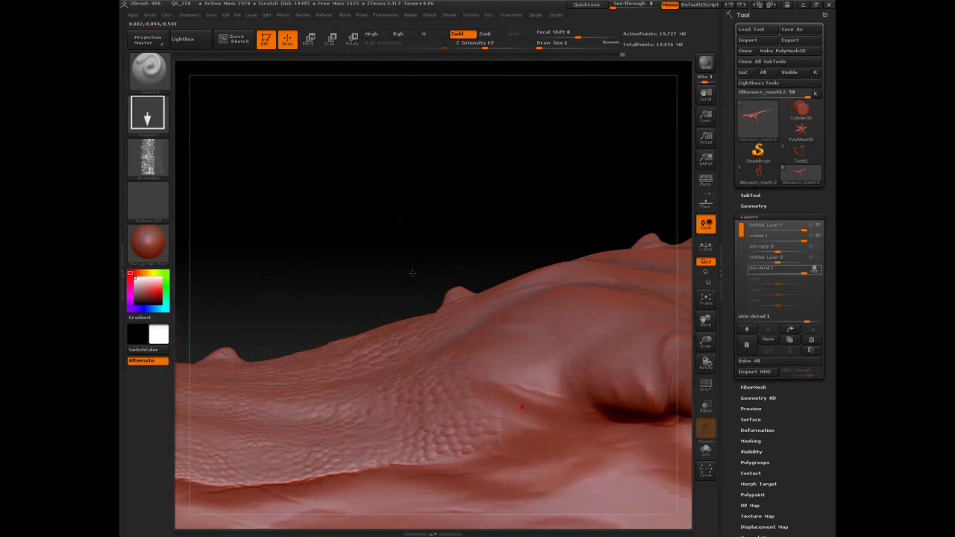
{"action": "left_click_drag", "start_coordinate": [532, 417], "coordinate": [567, 436]}
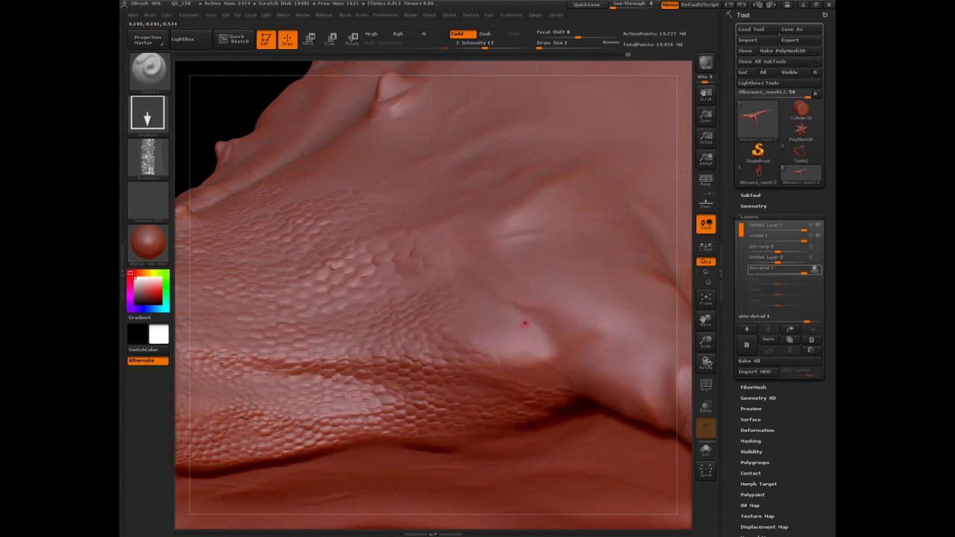
{"action": "mouse_move", "coordinate": [524, 322]}
{"action": "left_mouse_down"}
{"action": "mouse_move", "coordinate": [518, 364]}
{"action": "mouse_move", "coordinate": [515, 357]}
{"action": "left_mouse_up"}
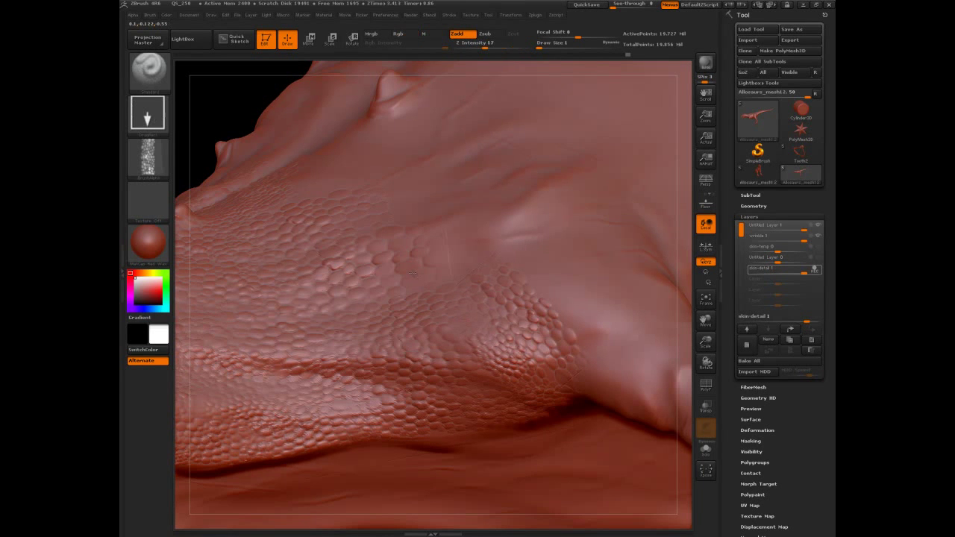
Smooth away the patch of tiny dense scales from a top-down view.
{"action": "mouse_move", "coordinate": [413, 272]}
{"action": "left_mouse_down"}
{"action": "mouse_move", "coordinate": [448, 282]}
{"action": "mouse_move", "coordinate": [413, 273]}
{"action": "left_mouse_up"}
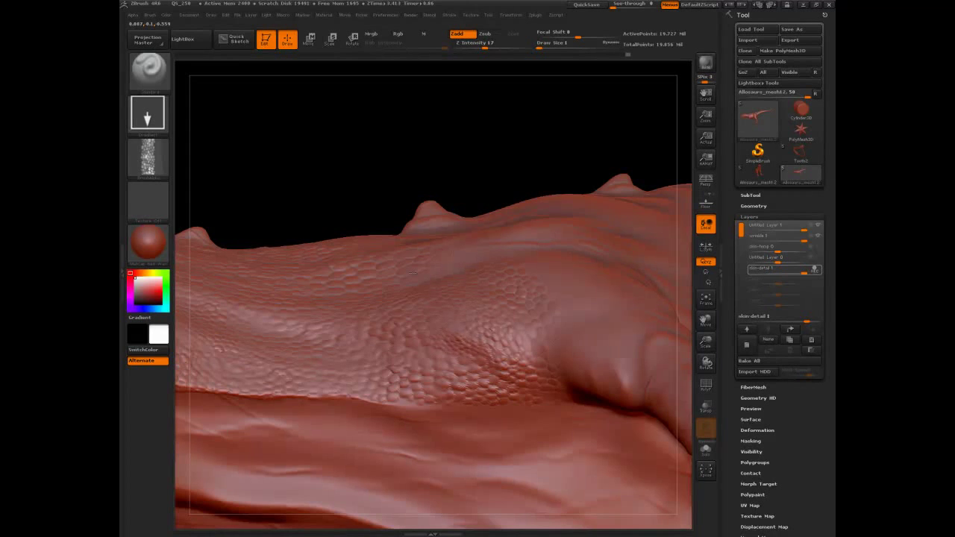
{"action": "left_click_drag", "start_coordinate": [413, 273], "coordinate": [412, 272]}
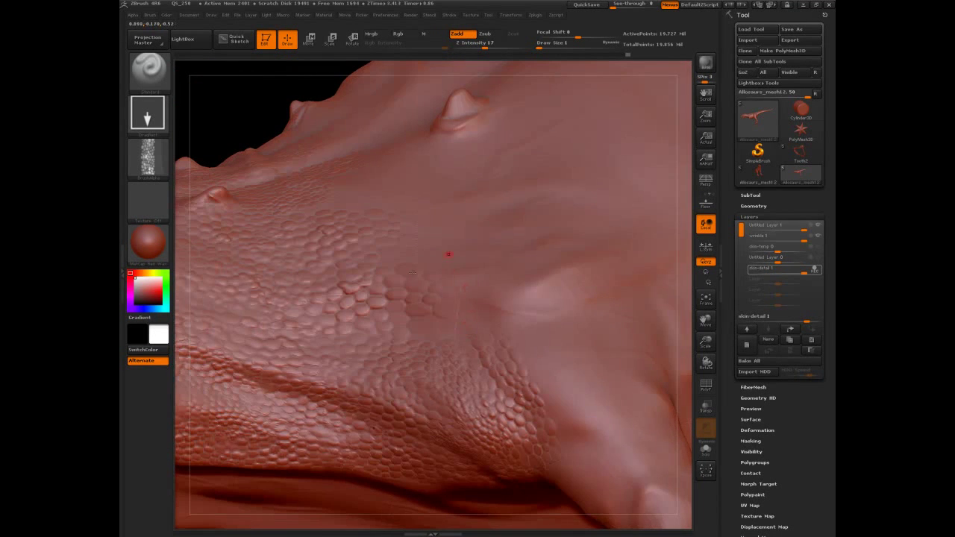
{"action": "mouse_move", "coordinate": [455, 294]}
{"action": "left_mouse_down", "text": "shift"}
{"action": "mouse_move", "coordinate": [522, 299]}
{"action": "mouse_move", "coordinate": [425, 313]}
{"action": "mouse_move", "coordinate": [537, 295]}
{"action": "mouse_move", "coordinate": [418, 313]}
{"action": "mouse_move", "coordinate": [522, 298]}
{"action": "mouse_move", "coordinate": [392, 307]}
{"action": "left_mouse_up", "text": "shift"}
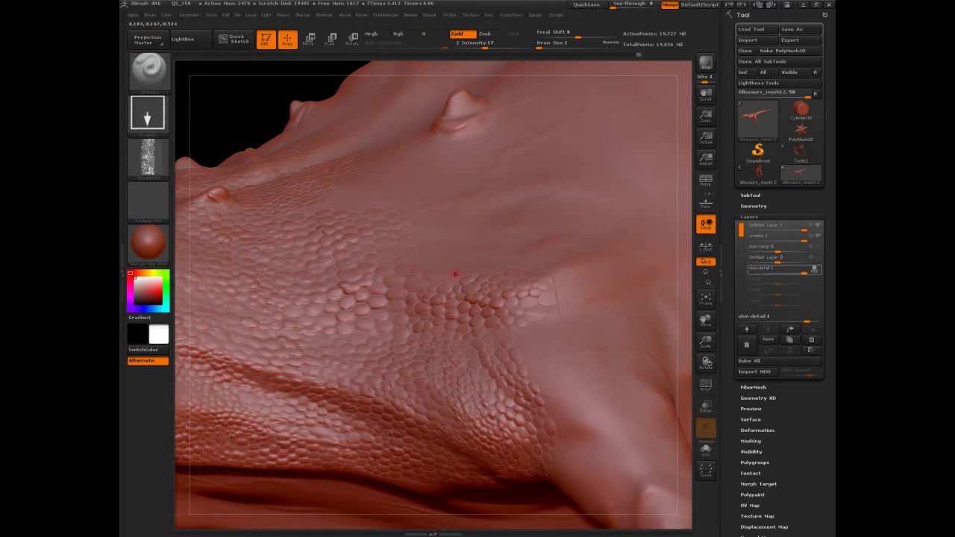
{"action": "left_click_drag", "start_coordinate": [412, 273], "coordinate": [456, 260]}
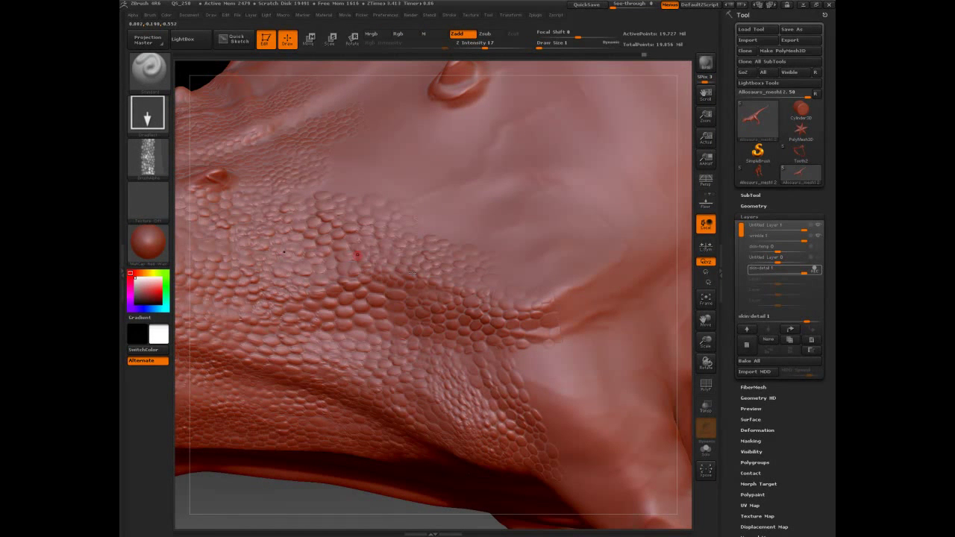
Swap to the plain sculpting brush preset and back to the scale-stamping preset.
{"action": "key", "text": "b"}
{"action": "key", "text": "s"}
{"action": "key", "text": "t"}
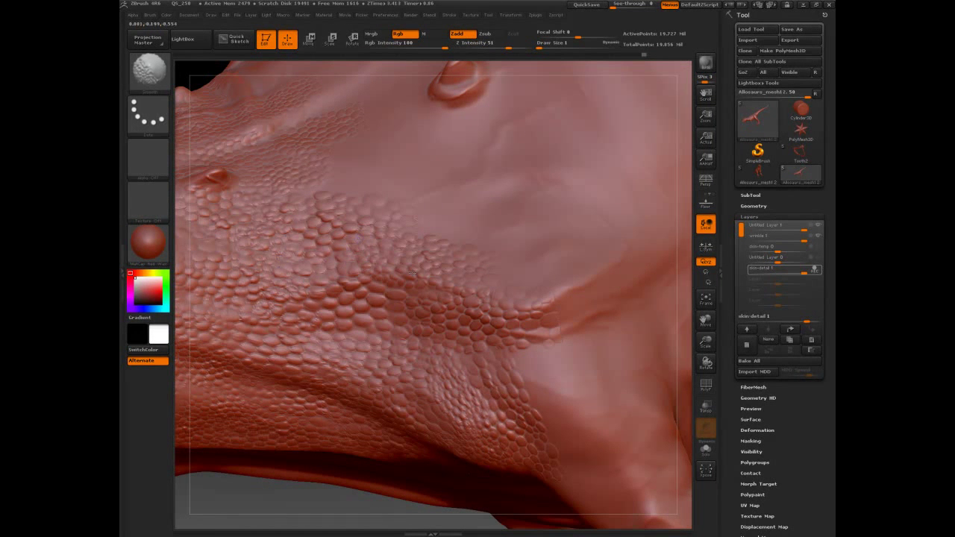
{"action": "key", "text": "b"}
{"action": "key", "text": "l"}
{"action": "key", "text": "a"}
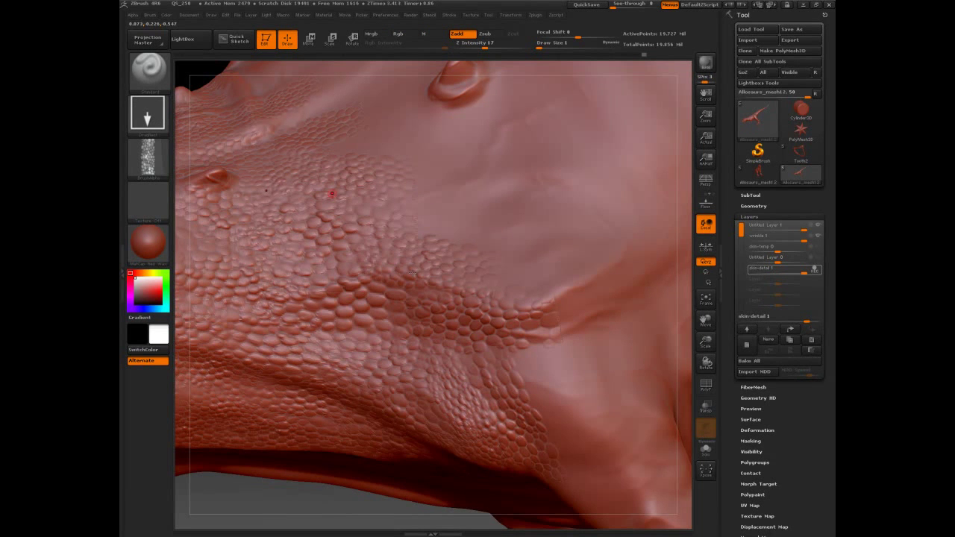
Sculpt scales onto the skin above the eye socket.
{"action": "left_click_drag", "start_coordinate": [382, 147], "coordinate": [370, 136]}
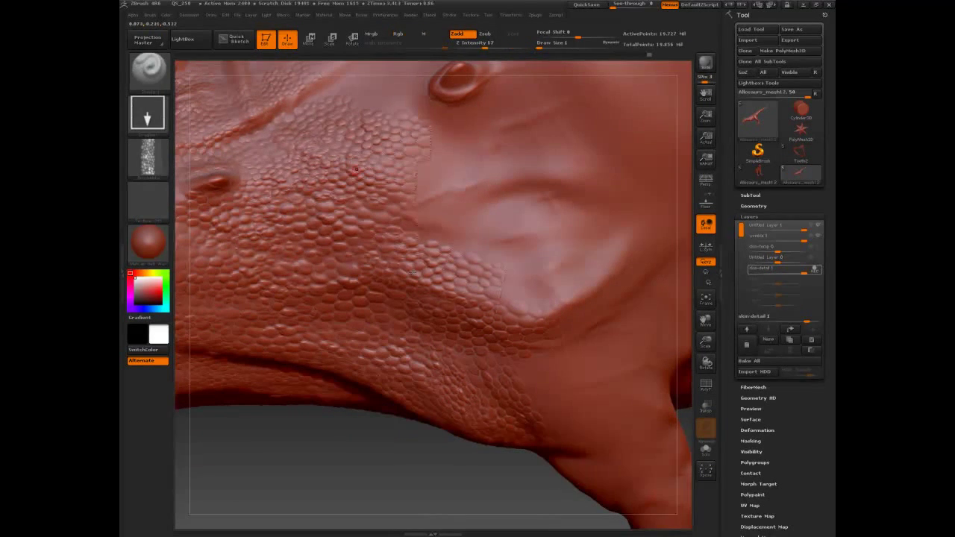
{"action": "left_click_drag", "start_coordinate": [351, 162], "coordinate": [386, 192]}
{"action": "mouse_move", "coordinate": [440, 205]}
{"action": "left_mouse_down"}
{"action": "mouse_move", "coordinate": [373, 149]}
{"action": "mouse_move", "coordinate": [384, 190]}
{"action": "left_mouse_up"}
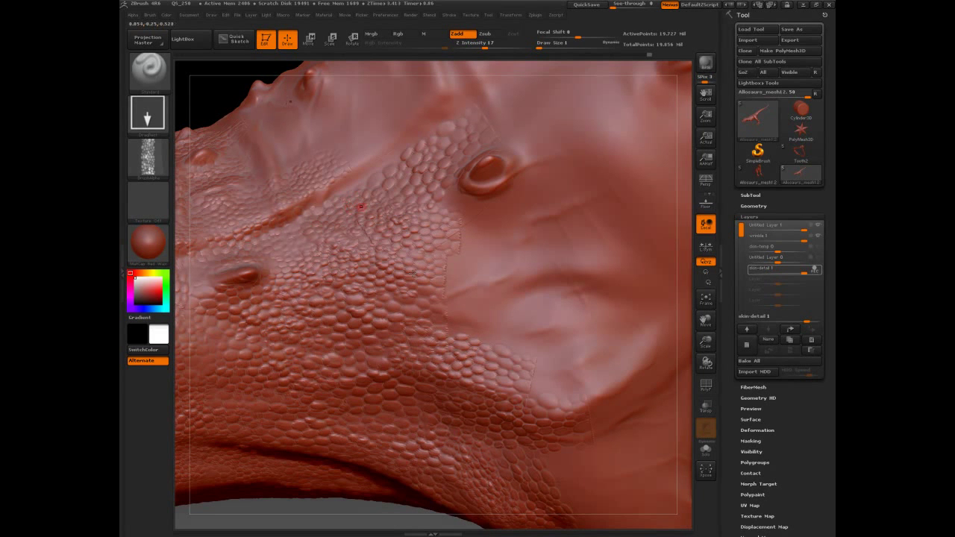
{"action": "key", "text": "1"}
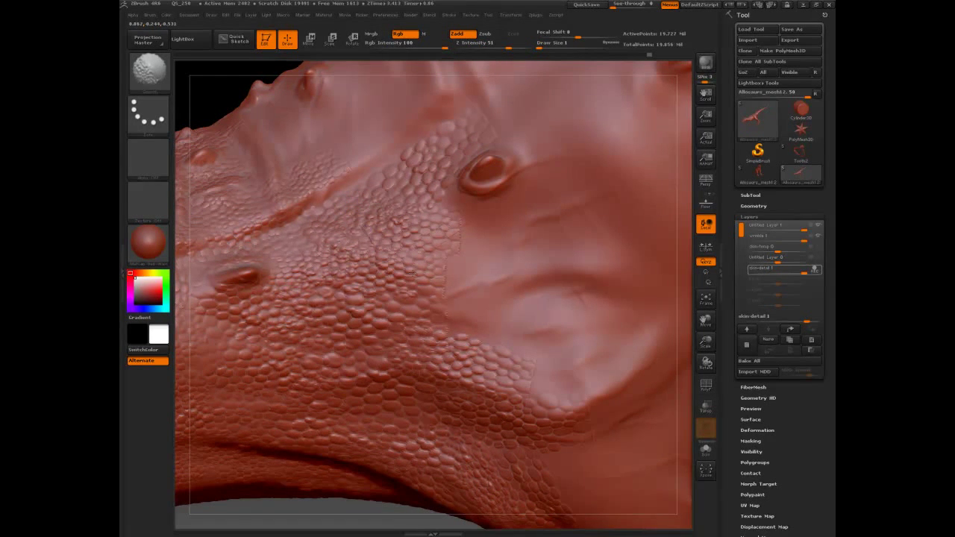
{"action": "key", "text": "2"}
Undo the too-strong scale stroke and restamp a patch further up and right.
{"action": "left_click_drag", "start_coordinate": [379, 217], "coordinate": [411, 273]}
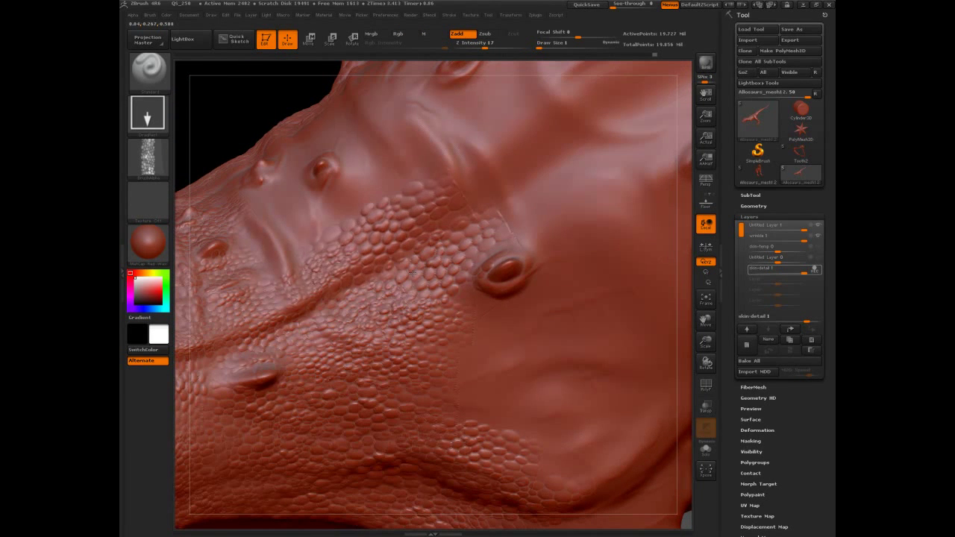
{"action": "key", "text": "ctrl+z"}
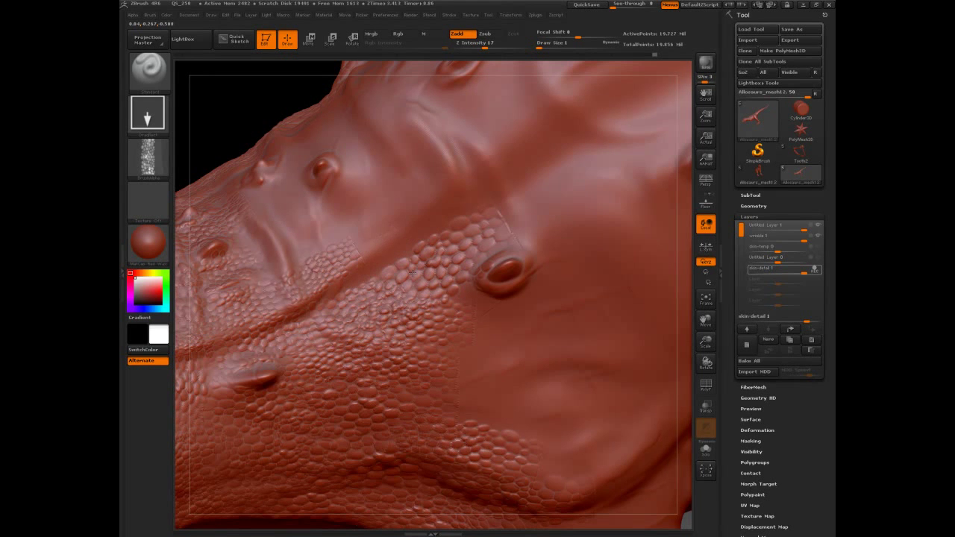
{"action": "left_click_drag", "start_coordinate": [411, 273], "coordinate": [412, 273]}
Stamp a scale patch near the upper-left bumps and smooth the scales around them.
{"action": "key", "text": "b"}
{"action": "key", "text": "s"}
{"action": "key", "text": "t"}
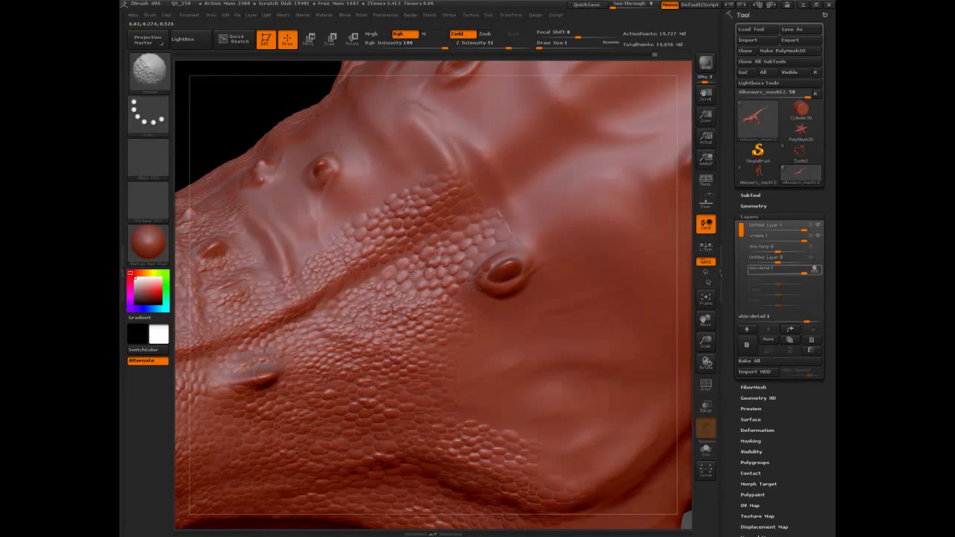
{"action": "key", "text": "b"}
{"action": "key", "text": "s"}
{"action": "key", "text": "t"}
{"action": "left_click_drag", "start_coordinate": [411, 273], "coordinate": [412, 273]}
{"action": "mouse_move", "coordinate": [283, 201]}
{"action": "left_mouse_down", "text": "shift"}
{"action": "mouse_move", "coordinate": [306, 240]}
{"action": "mouse_move", "coordinate": [285, 271]}
{"action": "left_mouse_up", "text": "shift"}
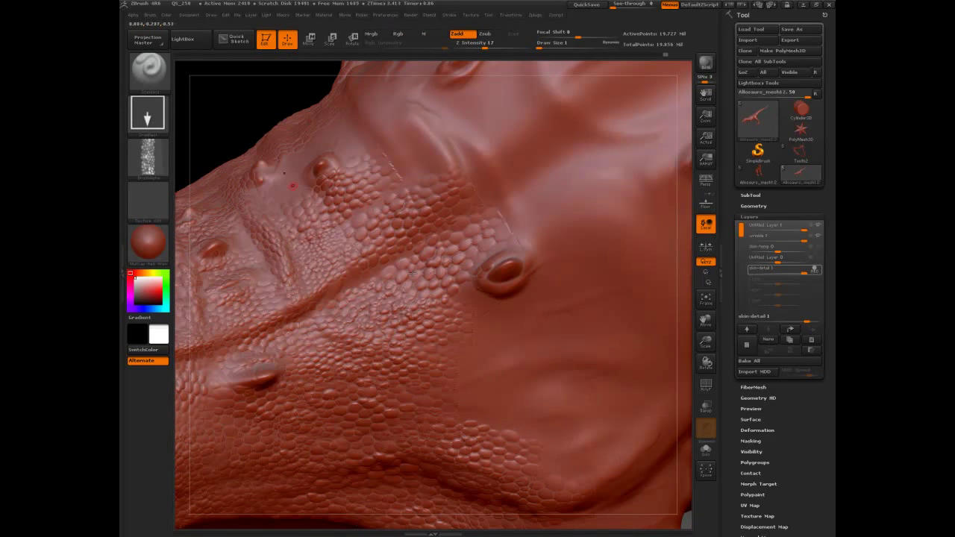
Shift-smooth the sculpted skin and turn the head to face the cheek.
{"action": "left_click_drag", "start_coordinate": [291, 185], "coordinate": [412, 274]}
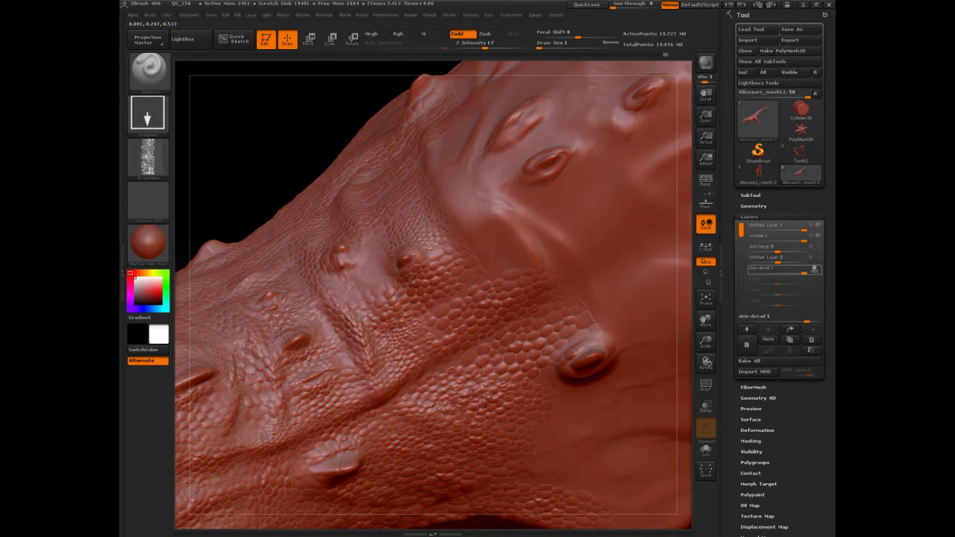
{"action": "key", "text": "shift"}
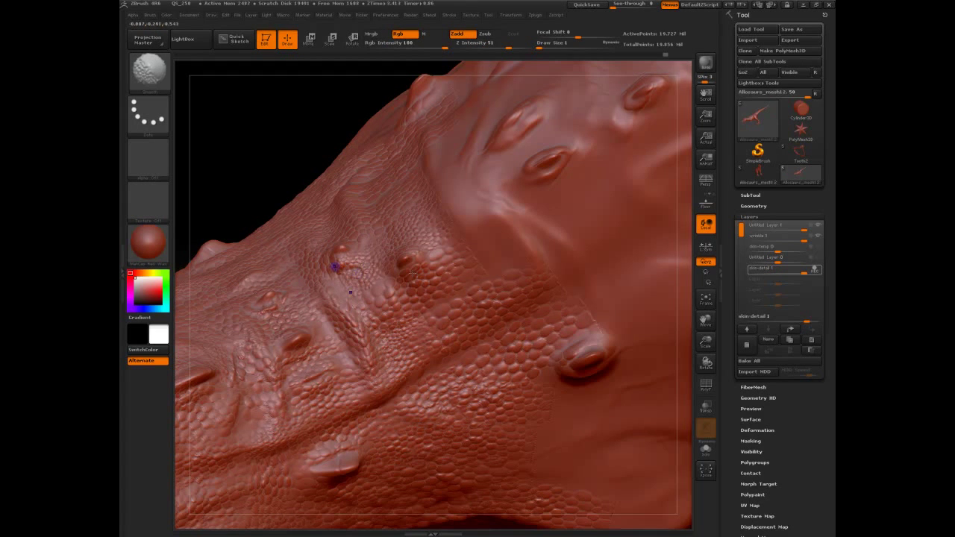
{"action": "mouse_move", "coordinate": [413, 273]}
{"action": "left_mouse_down"}
{"action": "mouse_move", "coordinate": [378, 358]}
{"action": "mouse_move", "coordinate": [513, 273]}
{"action": "mouse_move", "coordinate": [427, 286]}
{"action": "mouse_move", "coordinate": [470, 251]}
{"action": "left_mouse_up"}
{"action": "mouse_move", "coordinate": [471, 306]}
{"action": "left_mouse_down"}
{"action": "mouse_move", "coordinate": [465, 325]}
{"action": "mouse_move", "coordinate": [469, 292]}
{"action": "mouse_move", "coordinate": [445, 328]}
{"action": "left_mouse_up"}
{"action": "key", "text": "1"}
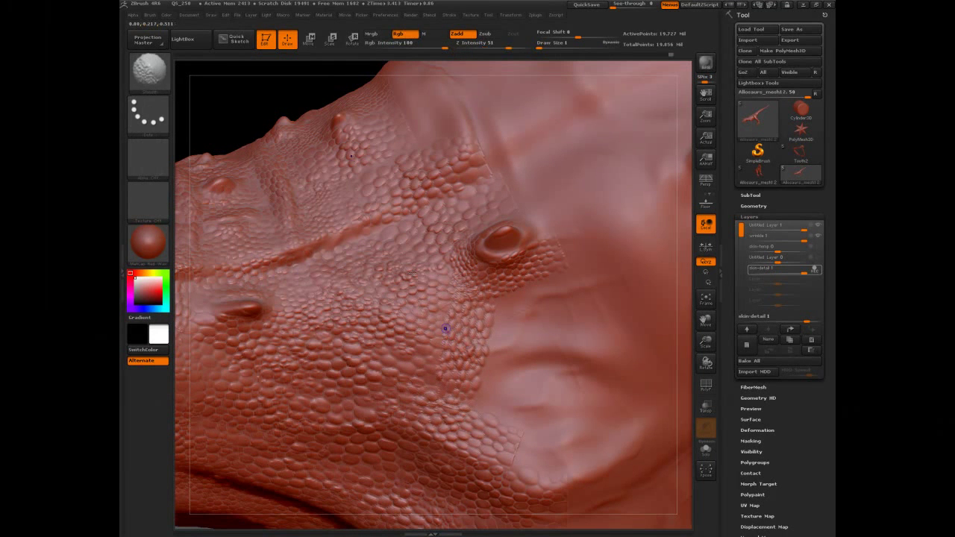
{"action": "key", "text": "1"}
{"action": "mouse_move", "coordinate": [453, 294]}
{"action": "left_mouse_down"}
{"action": "mouse_move", "coordinate": [486, 300]}
{"action": "mouse_move", "coordinate": [537, 292]}
{"action": "left_mouse_up"}
Stamp scale patches across the cheek below and right of the eye.
{"action": "mouse_move", "coordinate": [510, 353]}
{"action": "left_mouse_down"}
{"action": "mouse_move", "coordinate": [545, 339]}
{"action": "mouse_move", "coordinate": [563, 352]}
{"action": "left_mouse_up"}
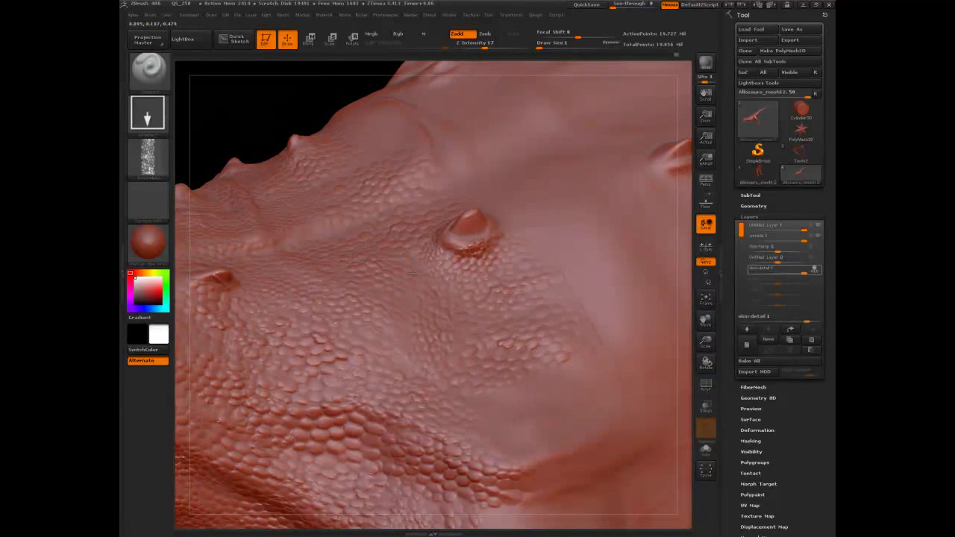
{"action": "left_click_drag", "start_coordinate": [548, 407], "coordinate": [582, 392]}
{"action": "left_click_drag", "start_coordinate": [515, 421], "coordinate": [574, 395]}
{"action": "mouse_move", "coordinate": [477, 451]}
{"action": "left_mouse_down"}
{"action": "mouse_move", "coordinate": [605, 377]}
{"action": "mouse_move", "coordinate": [537, 417]}
{"action": "mouse_move", "coordinate": [550, 403]}
{"action": "mouse_move", "coordinate": [492, 425]}
{"action": "left_mouse_up"}
{"action": "key", "text": "1"}
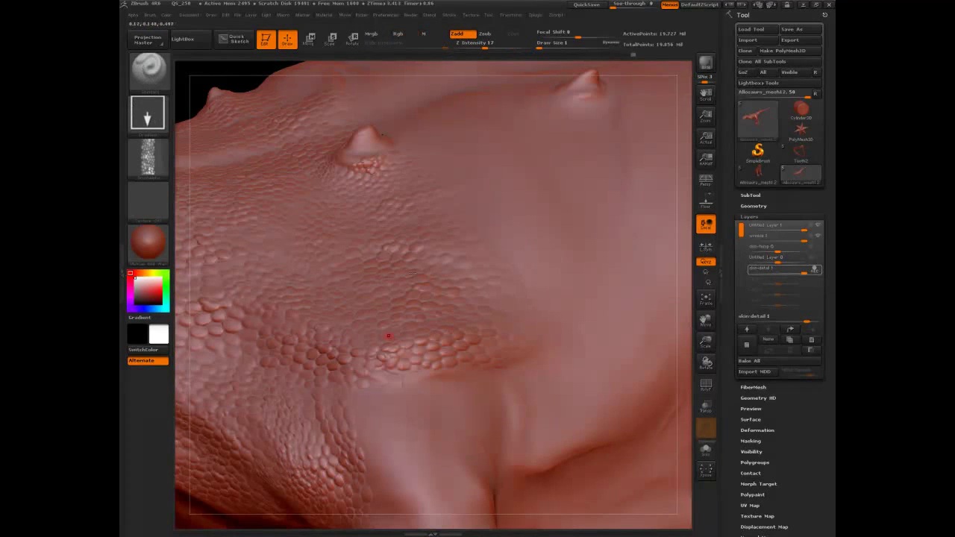
Add scale patches to the jaw skin and just above the foreleg.
{"action": "left_click_drag", "start_coordinate": [411, 272], "coordinate": [478, 287]}
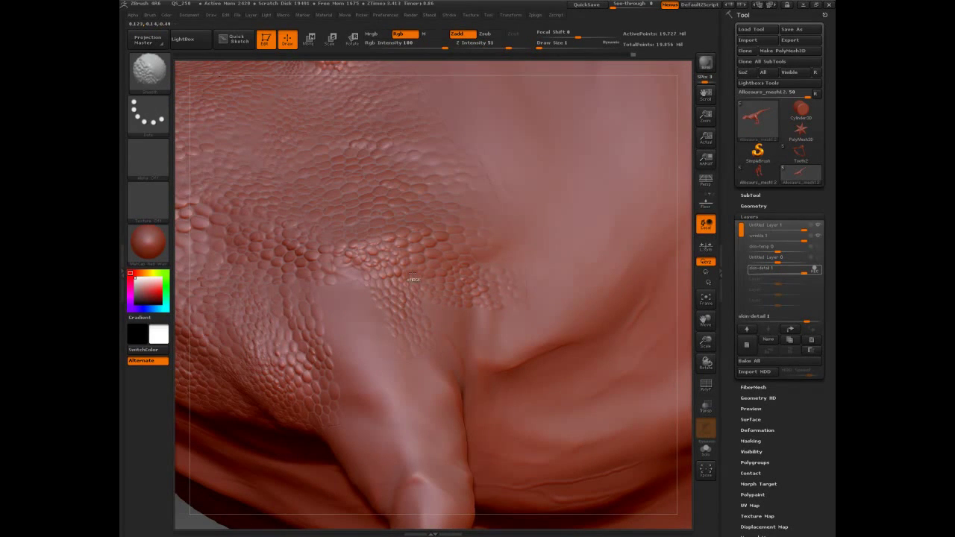
{"action": "left_click_drag", "start_coordinate": [362, 351], "coordinate": [315, 280]}
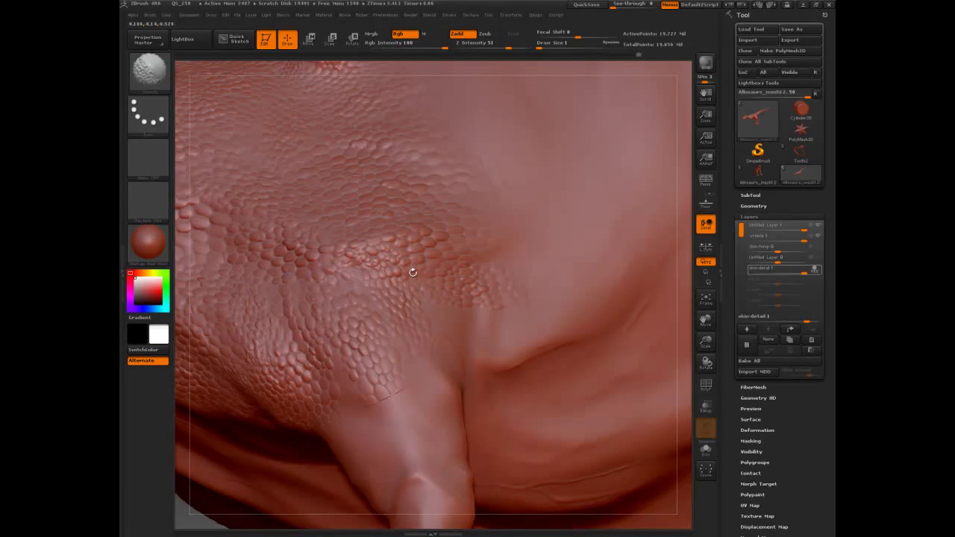
{"action": "left_click_drag", "start_coordinate": [413, 272], "coordinate": [507, 267]}
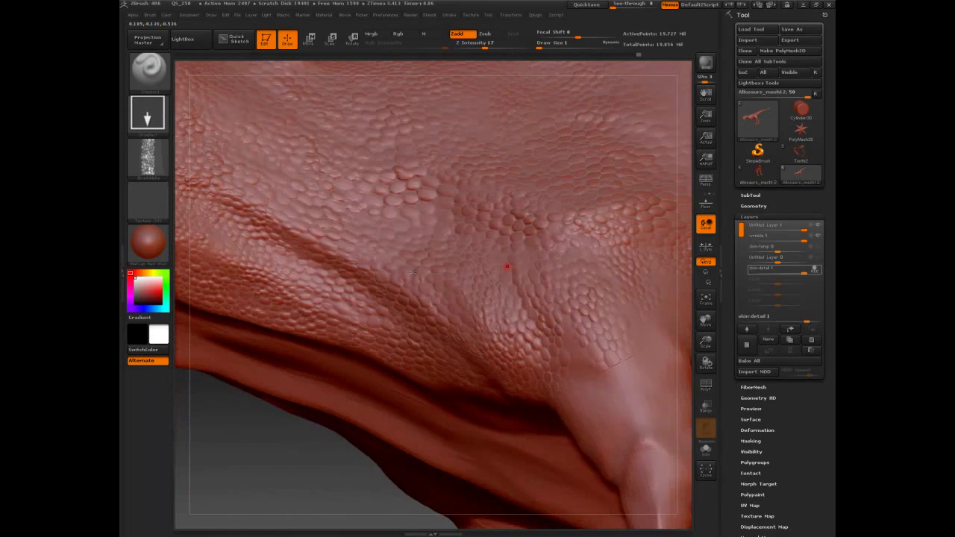
Sculpt fine scales onto the throat hide and the top of the foreleg.
{"action": "left_click_drag", "start_coordinate": [413, 272], "coordinate": [417, 328]}
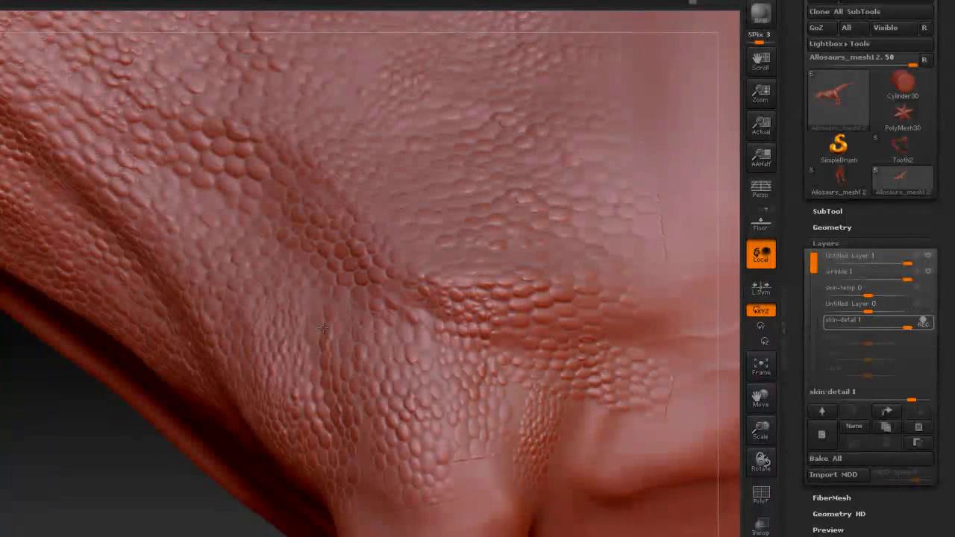
{"action": "left_click_drag", "start_coordinate": [323, 327], "coordinate": [322, 326]}
{"action": "left_click_drag", "start_coordinate": [498, 261], "coordinate": [474, 197]}
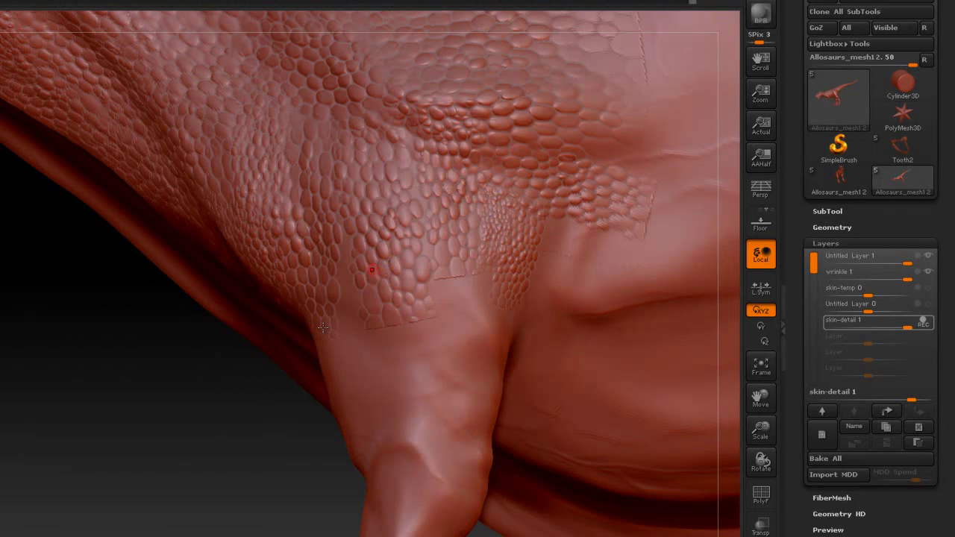
{"action": "mouse_move", "coordinate": [348, 284]}
{"action": "left_mouse_down"}
{"action": "mouse_move", "coordinate": [354, 328]}
{"action": "mouse_move", "coordinate": [337, 244]}
{"action": "left_mouse_up"}
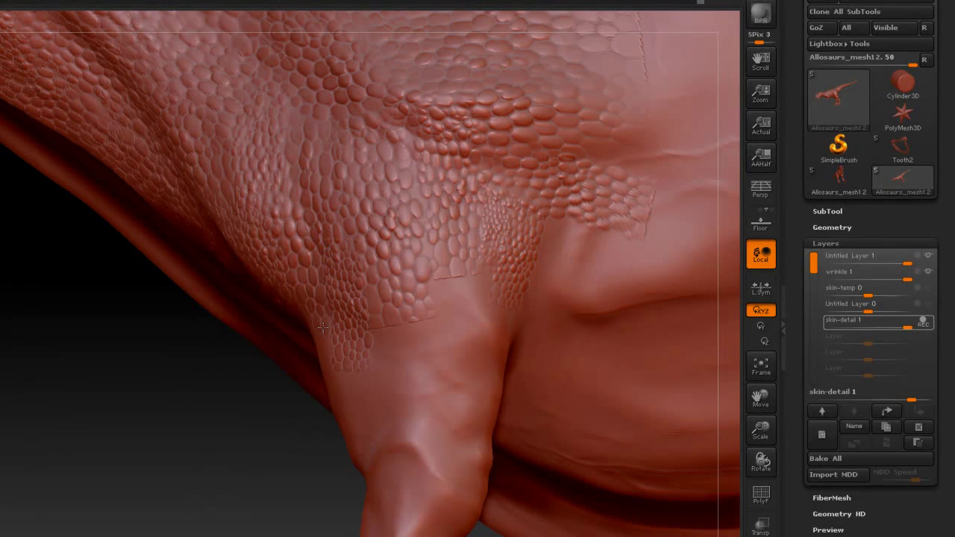
Extend and fill in scales further down the upper foreleg, touching up small patches.
{"action": "left_click_drag", "start_coordinate": [323, 326], "coordinate": [323, 331]}
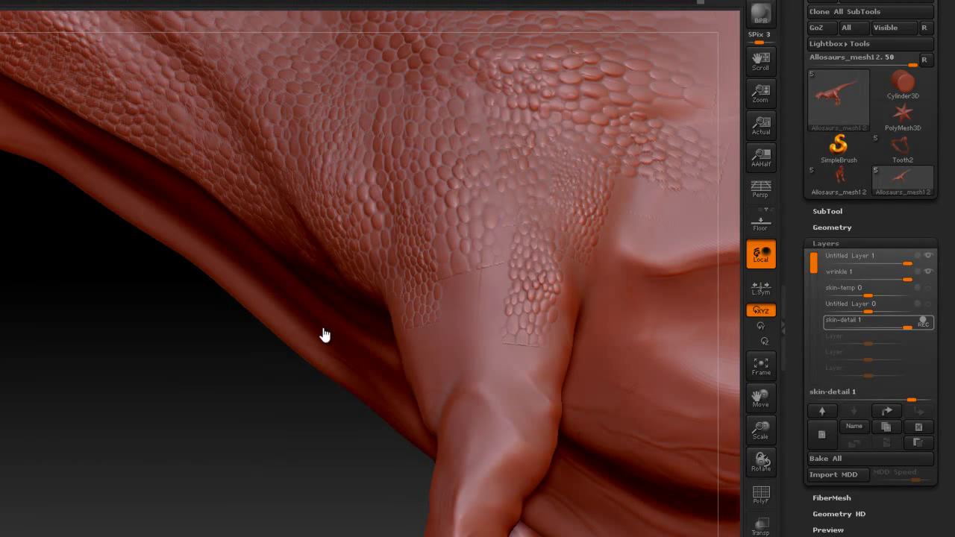
{"action": "left_click_drag", "start_coordinate": [483, 308], "coordinate": [470, 336]}
{"action": "left_click_drag", "start_coordinate": [492, 254], "coordinate": [477, 358]}
{"action": "left_click_drag", "start_coordinate": [515, 239], "coordinate": [463, 365]}
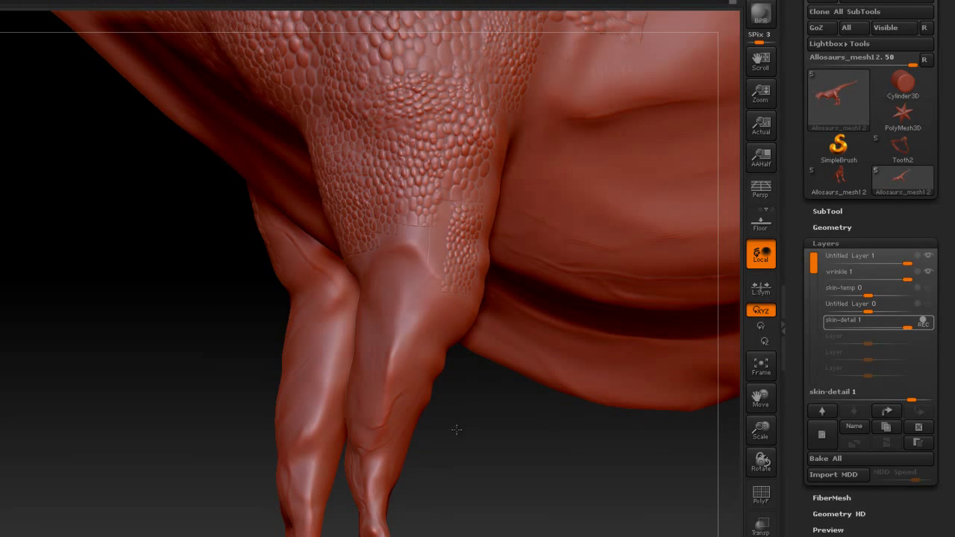
{"action": "left_click_drag", "start_coordinate": [434, 236], "coordinate": [466, 326]}
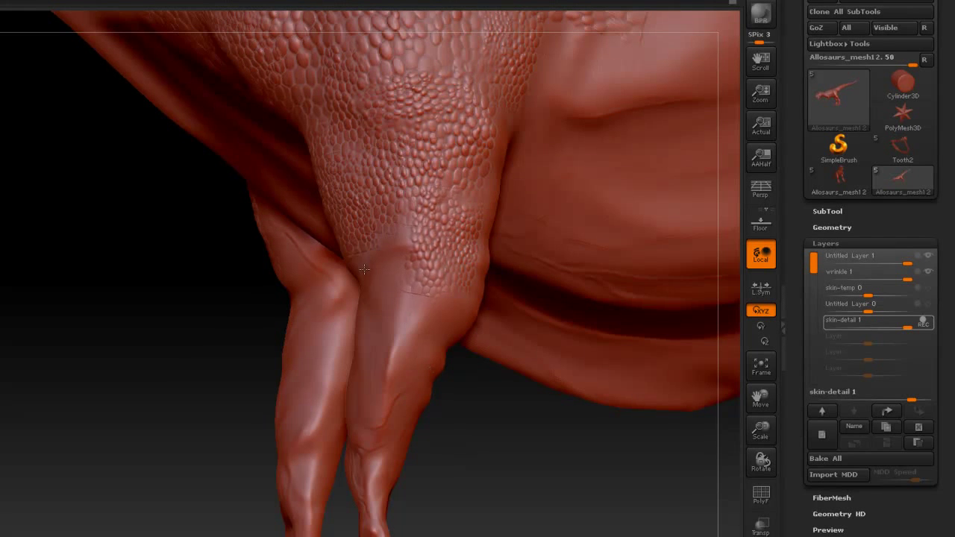
{"action": "mouse_move", "coordinate": [399, 250]}
{"action": "left_mouse_down"}
{"action": "mouse_move", "coordinate": [388, 271]}
{"action": "mouse_move", "coordinate": [396, 230]}
{"action": "left_mouse_up"}
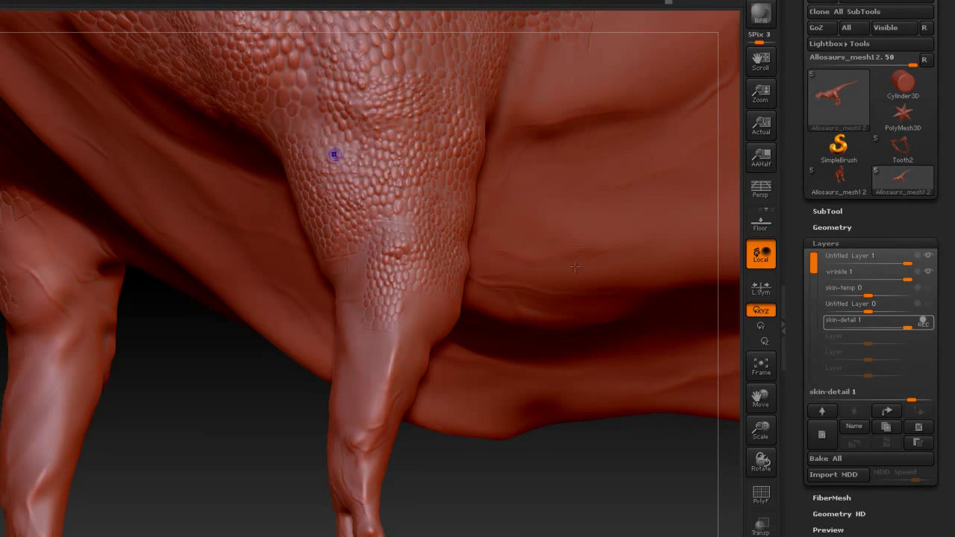
{"action": "left_click", "coordinate": [392, 221]}
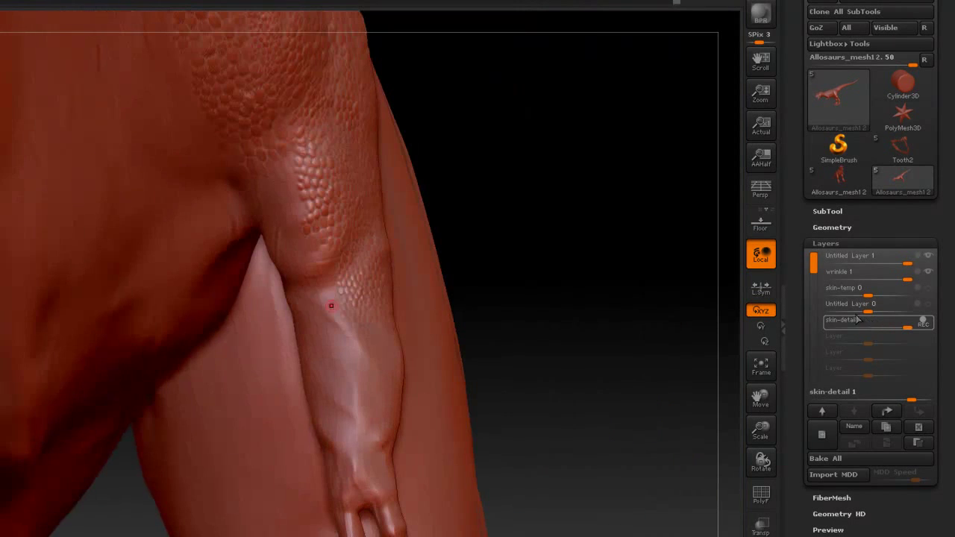
Extend the scales down the forearm over the smooth skin near the hand.
{"action": "left_click_drag", "start_coordinate": [331, 305], "coordinate": [312, 248]}
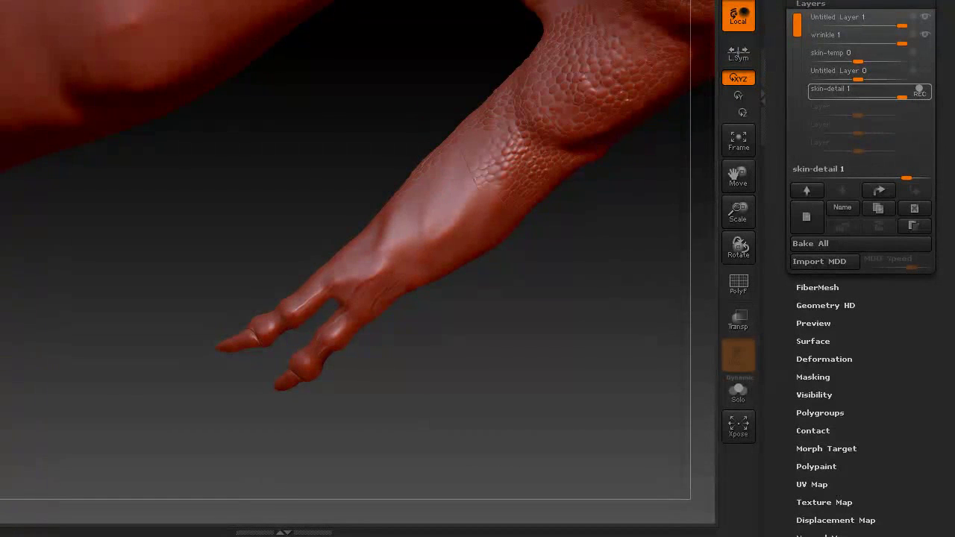
{"action": "left_click_drag", "start_coordinate": [429, 209], "coordinate": [484, 152]}
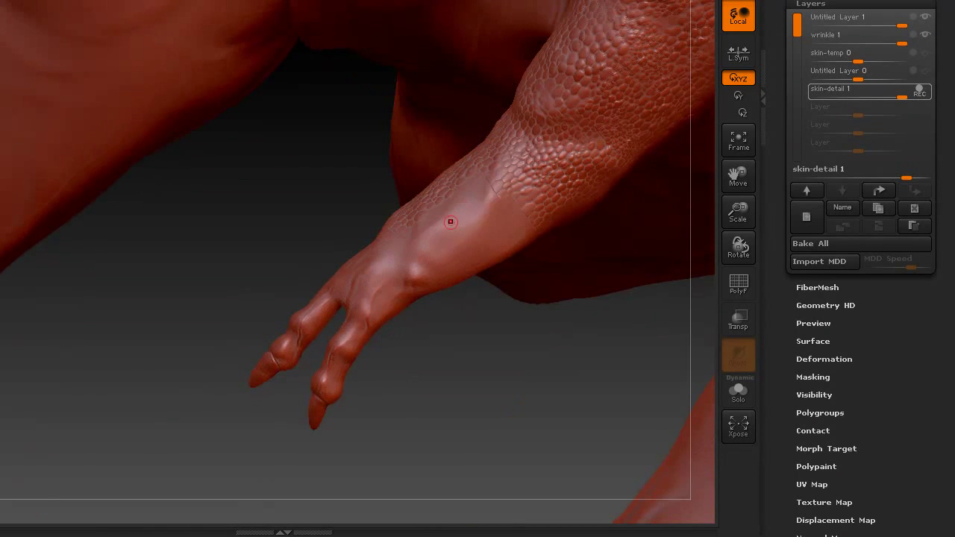
{"action": "mouse_move", "coordinate": [448, 219]}
{"action": "left_mouse_down"}
{"action": "mouse_move", "coordinate": [417, 261]}
{"action": "mouse_move", "coordinate": [492, 185]}
{"action": "left_mouse_up"}
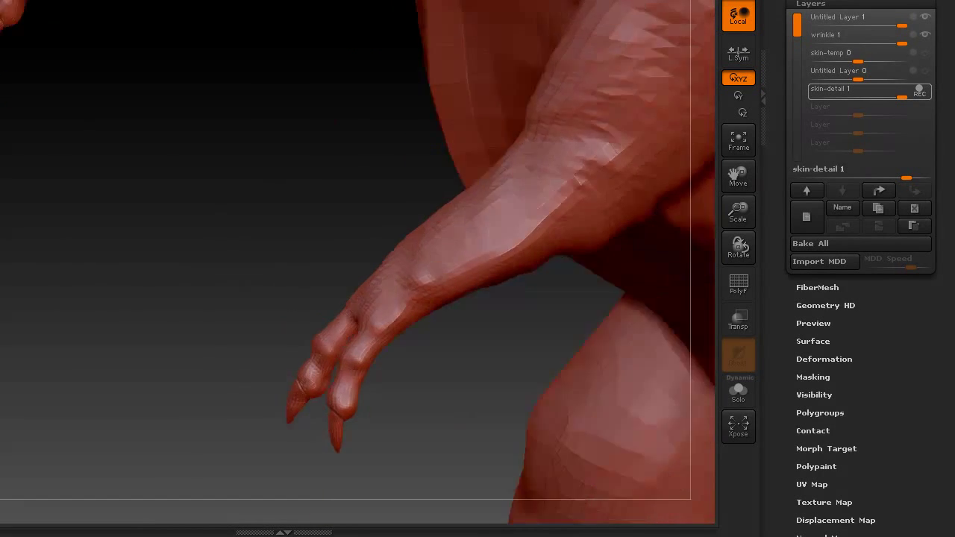
Smooth away the wrist scale patch and re-stamp scale detail across the wrist.
{"action": "left_click_drag", "start_coordinate": [448, 276], "coordinate": [522, 216]}
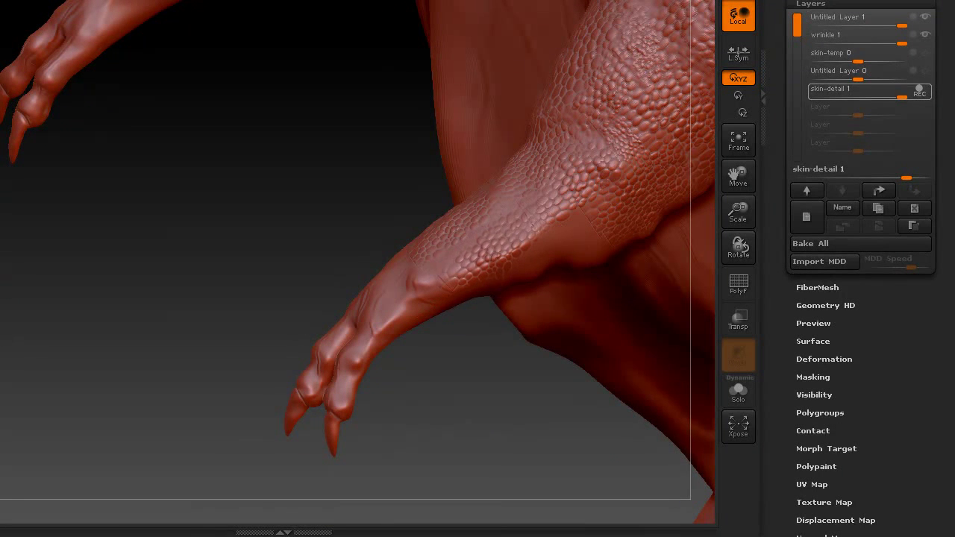
{"action": "left_click_drag", "start_coordinate": [463, 265], "coordinate": [514, 235]}
{"action": "mouse_move", "coordinate": [440, 280]}
{"action": "left_mouse_down"}
{"action": "mouse_move", "coordinate": [522, 220]}
{"action": "mouse_move", "coordinate": [533, 223]}
{"action": "left_mouse_up"}
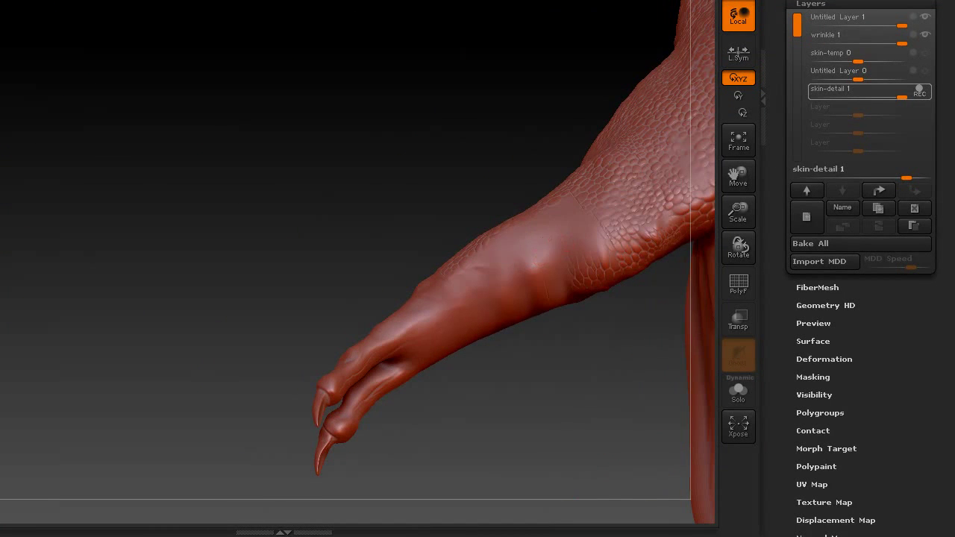
{"action": "mouse_move", "coordinate": [514, 269]}
{"action": "left_mouse_down"}
{"action": "mouse_move", "coordinate": [566, 212]}
{"action": "mouse_move", "coordinate": [545, 223]}
{"action": "mouse_move", "coordinate": [574, 217]}
{"action": "mouse_move", "coordinate": [563, 220]}
{"action": "left_mouse_up"}
{"action": "left_click_drag", "start_coordinate": [500, 284], "coordinate": [582, 194]}
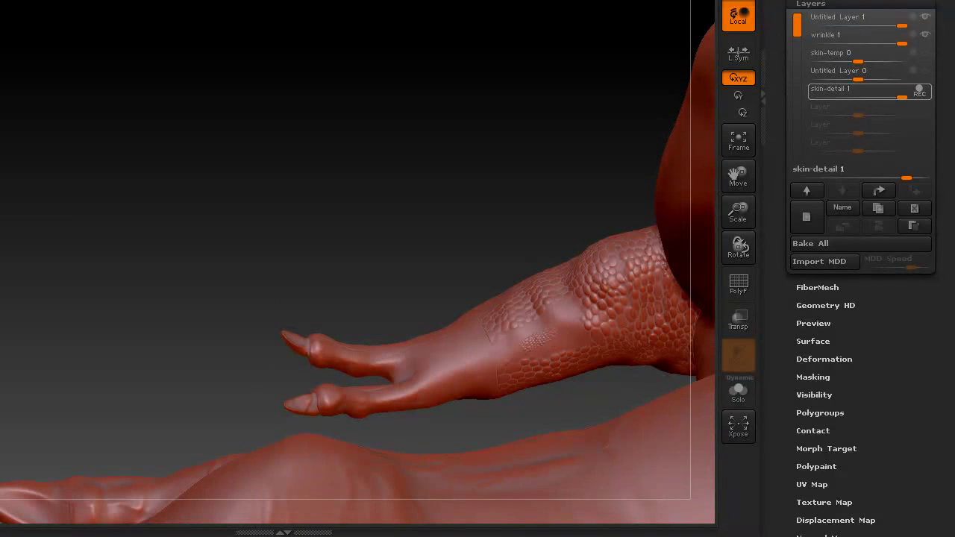
Stamp scales over the smoothed forearm patches and finer scales on the back of the hand, then rotate the arm to check.
{"action": "left_click_drag", "start_coordinate": [492, 350], "coordinate": [595, 322]}
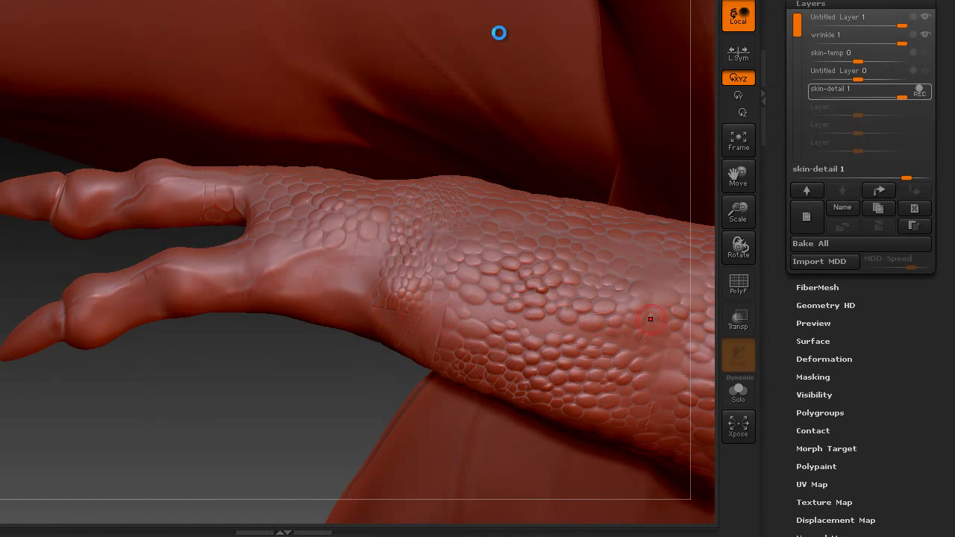
{"action": "left_click_drag", "start_coordinate": [649, 320], "coordinate": [657, 373]}
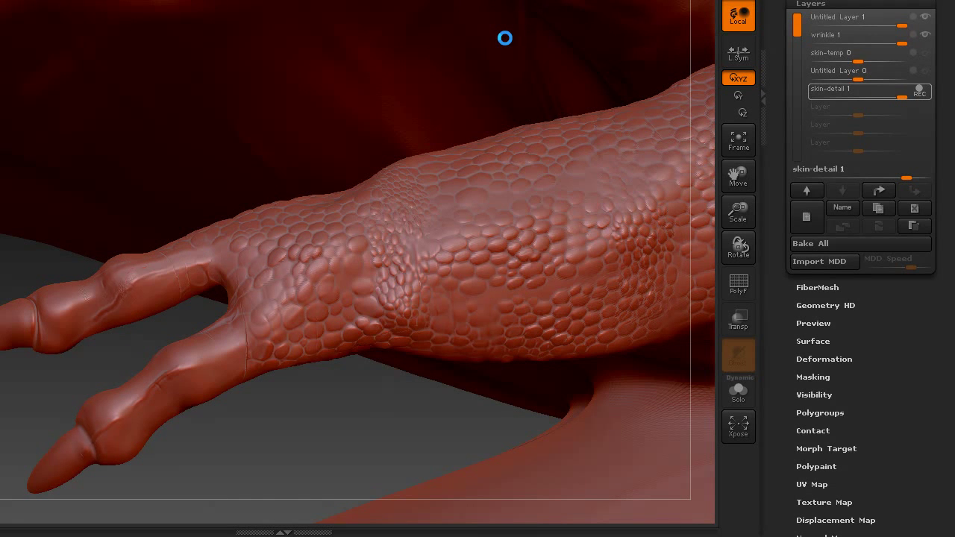
{"action": "left_click_drag", "start_coordinate": [216, 290], "coordinate": [364, 398]}
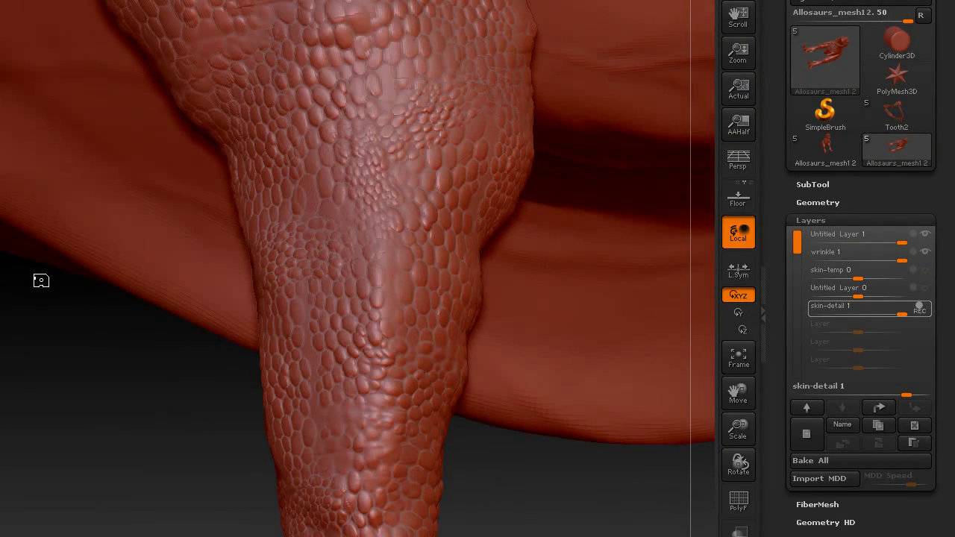
Save the ZBrush project file with Ctrl+S.
{"action": "key", "text": "ctrl+s"}
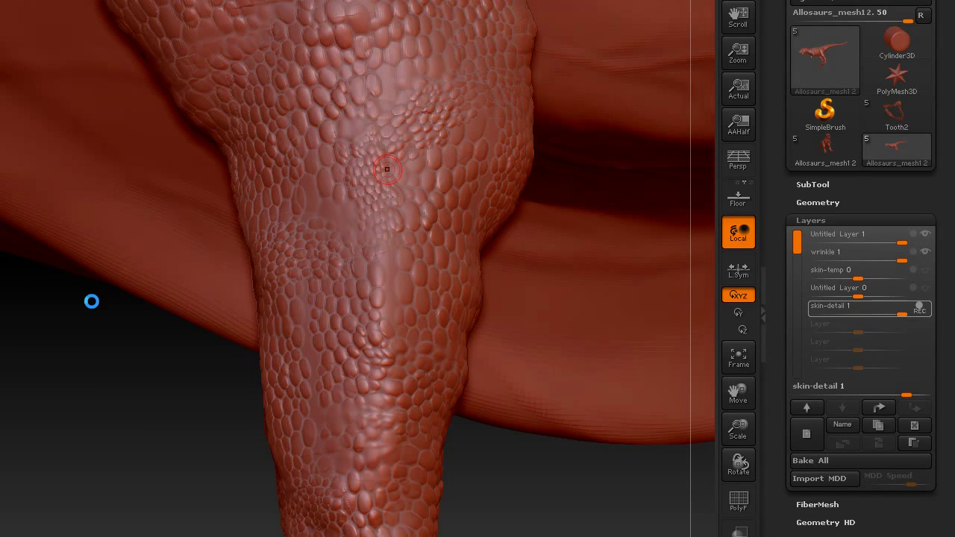
Resave the project file with Ctrl+S to keep the finished forearm scales.
{"action": "key", "text": "ctrl+s"}
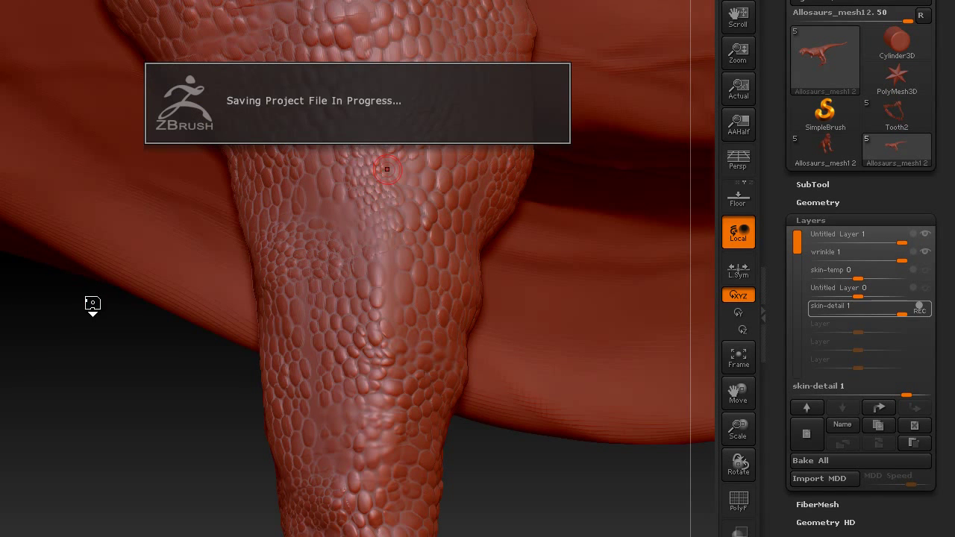